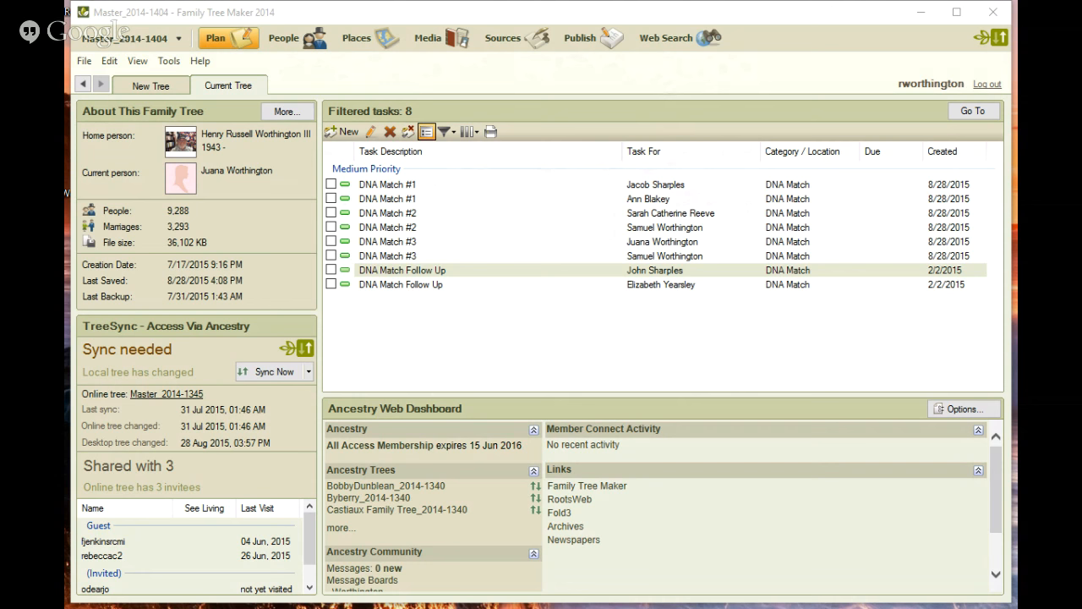
Start a File > Export limited to selected individuals.
click(84, 62)
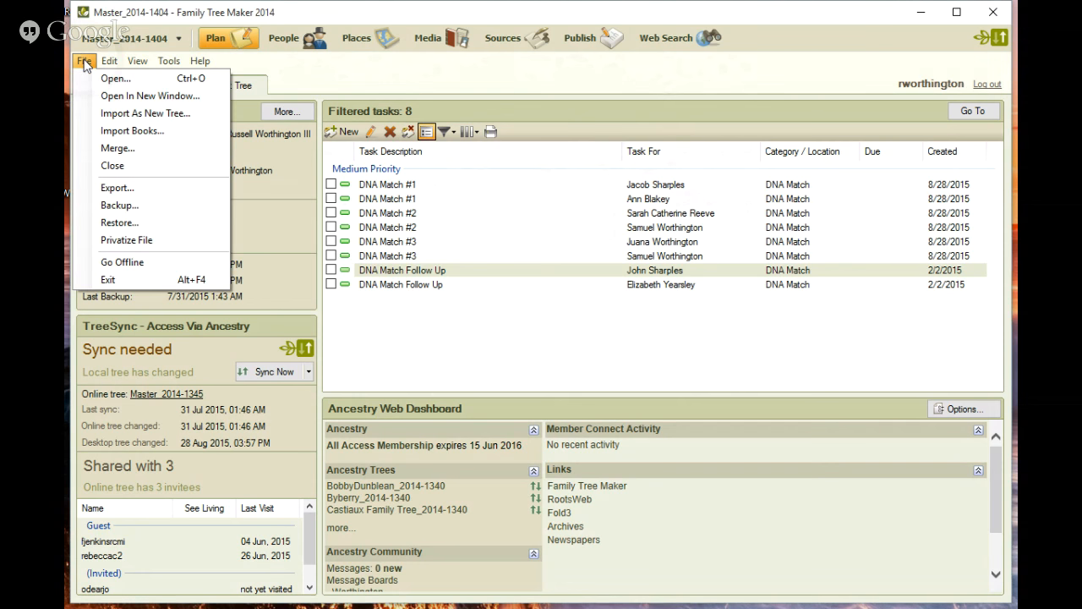
click(112, 191)
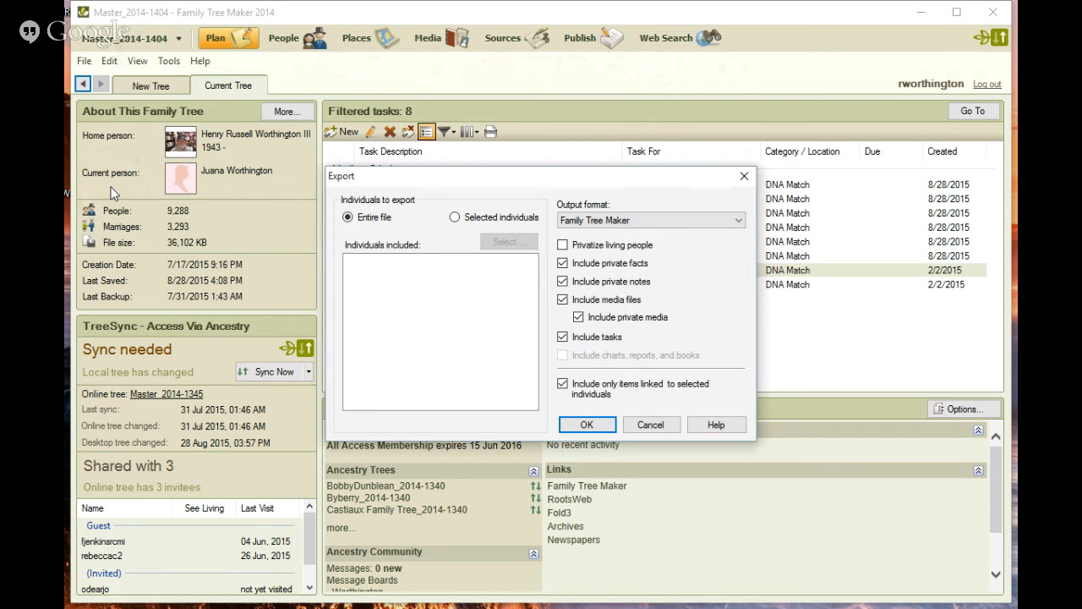
click(455, 218)
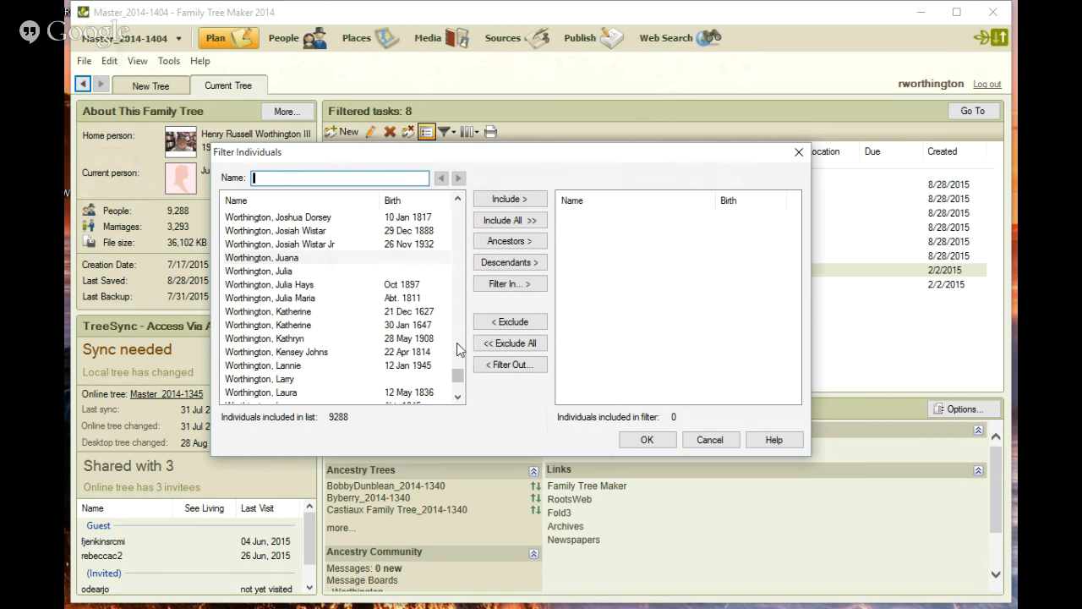
Cancel and reopen the Filter Individuals list for selected individuals.
click(699, 440)
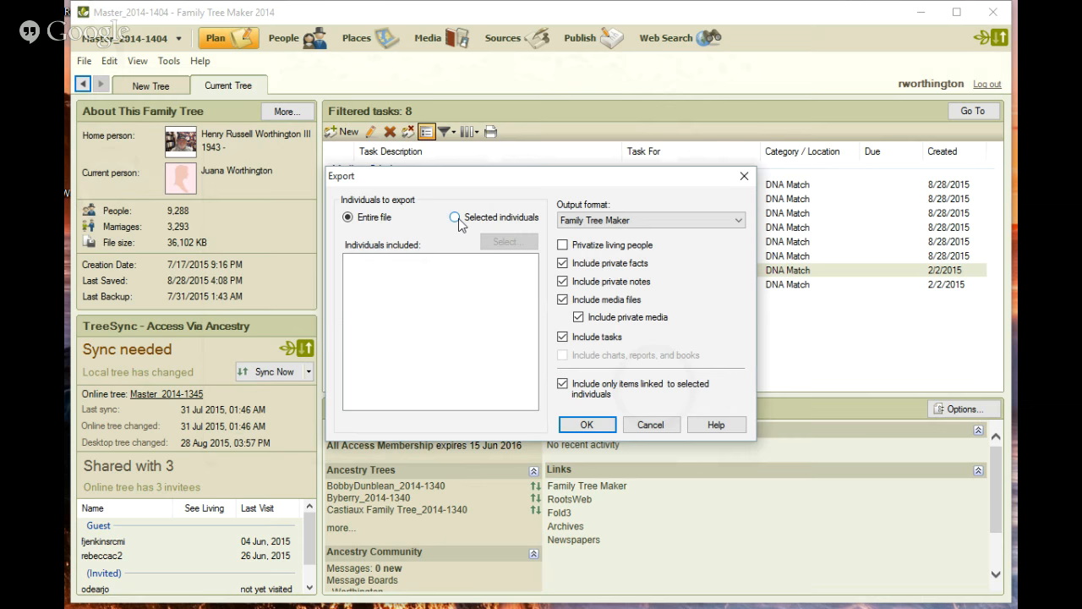
click(456, 217)
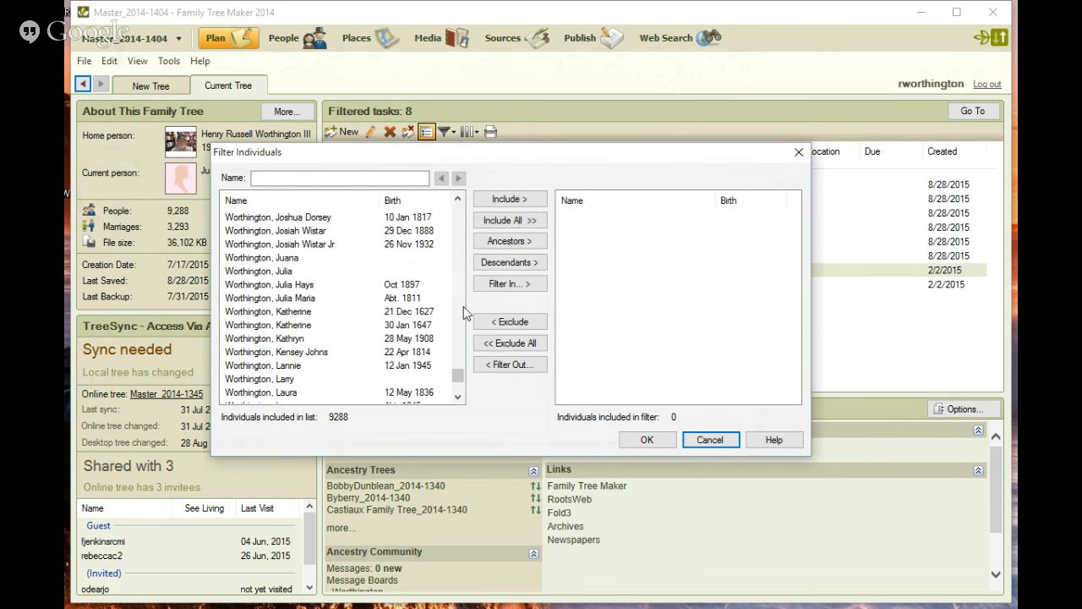
click(462, 222)
click(462, 222)
click(462, 222)
click(462, 222)
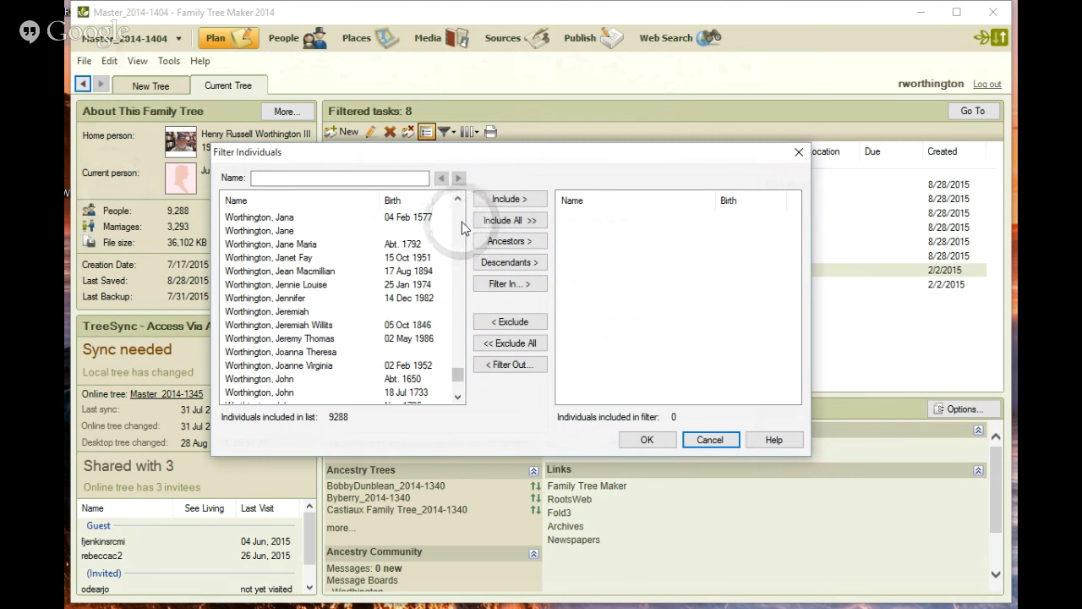
click(462, 221)
click(461, 221)
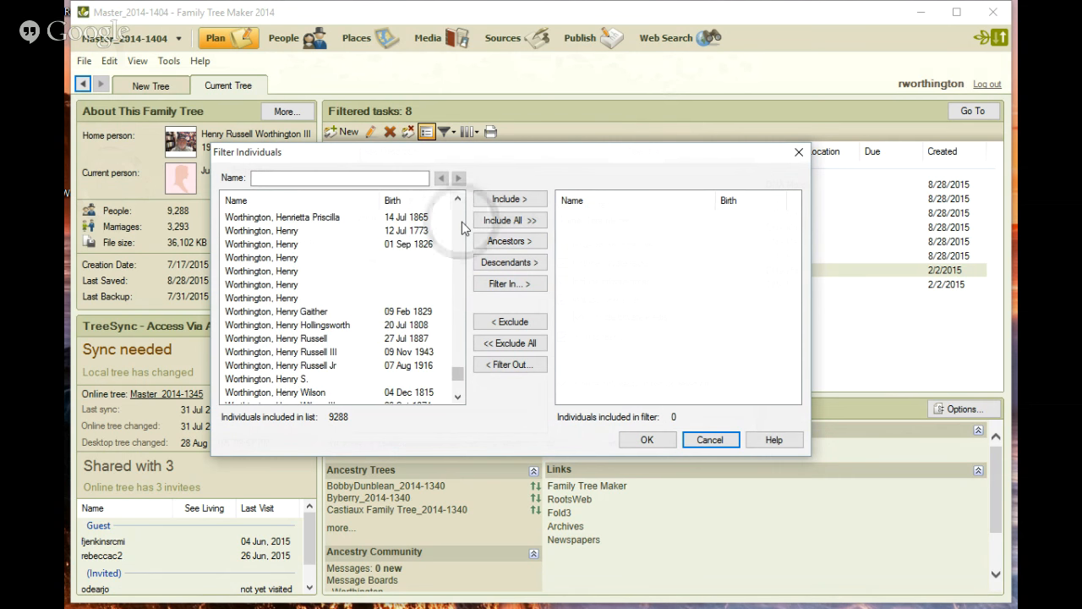
Add all 999 generations of the home person's ancestors (546 people) and dismiss the LastPass error.
click(353, 352)
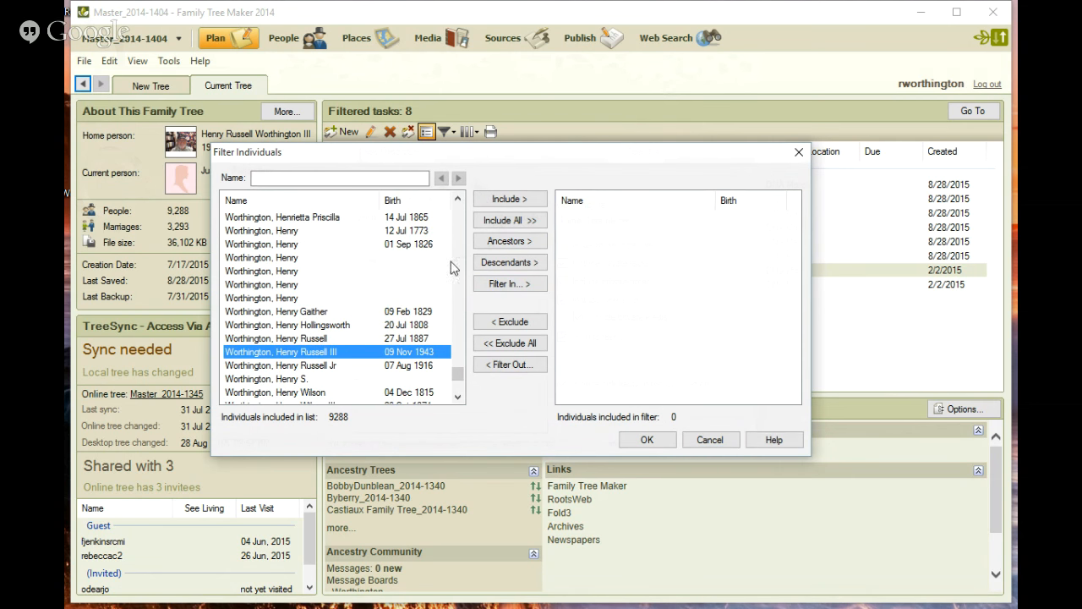
click(505, 242)
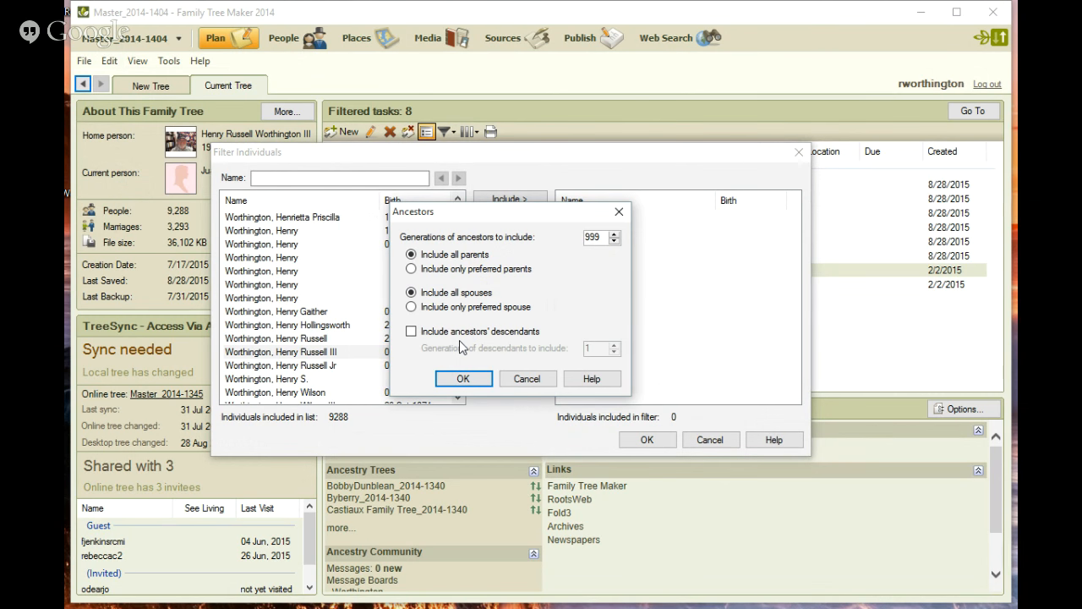
click(462, 375)
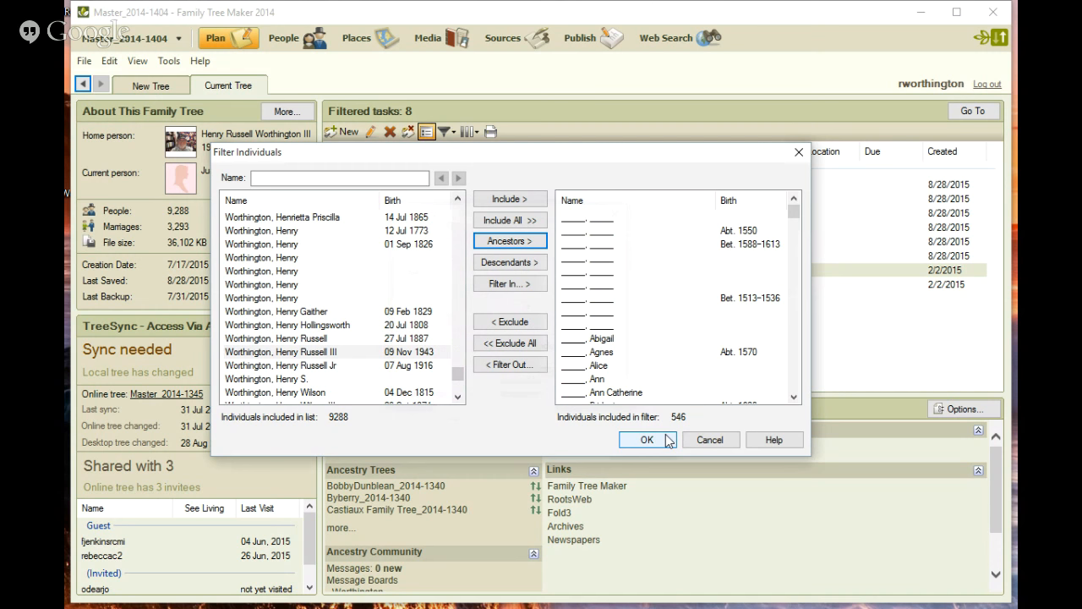
click(660, 442)
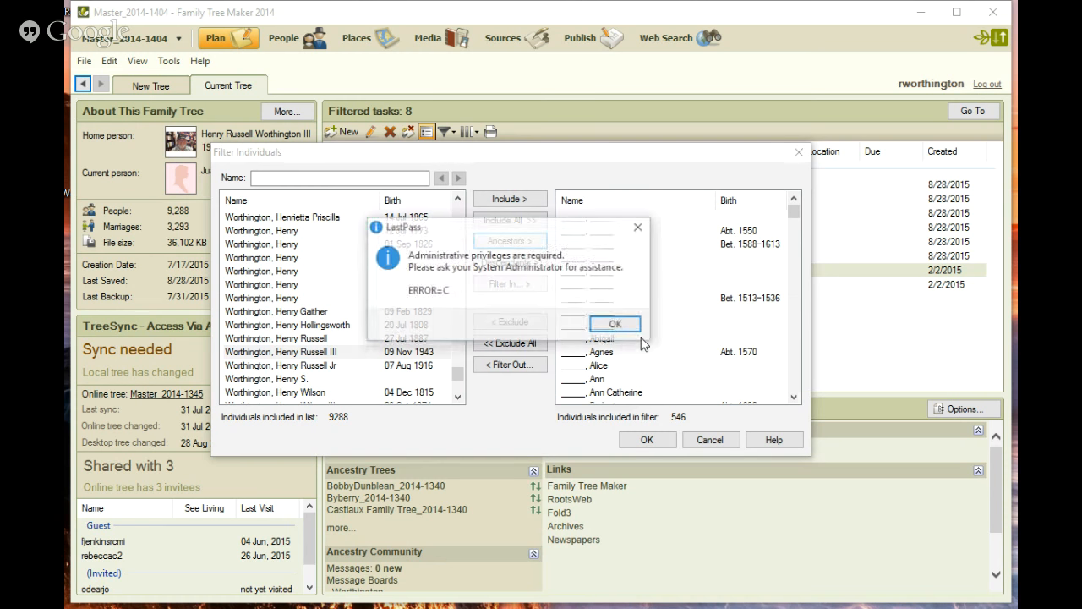
click(617, 322)
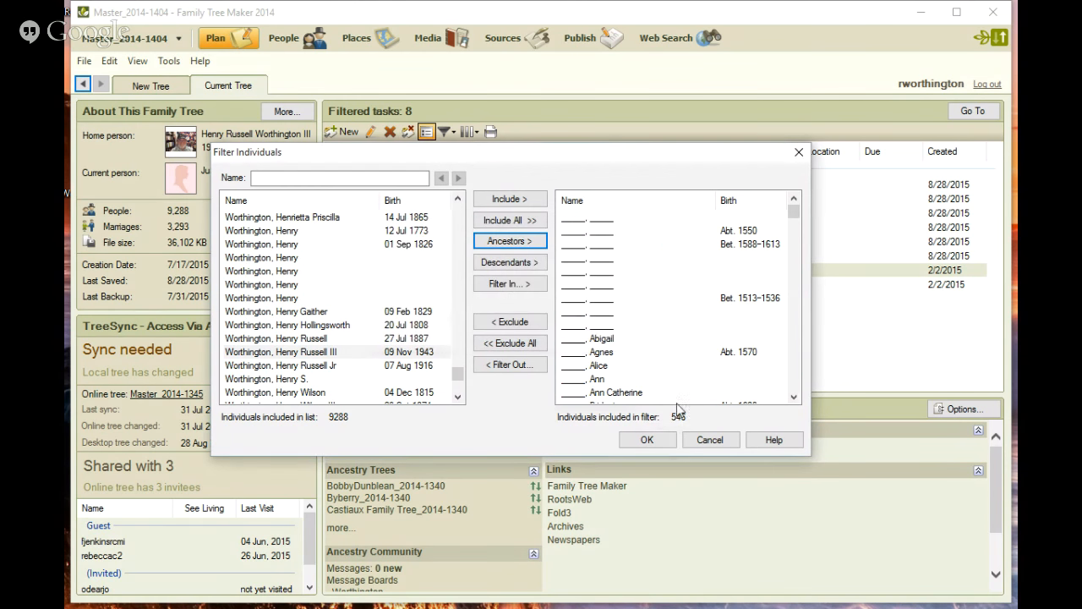
Confirm the 546 ancestors, privatize living people, and exclude private facts, private notes, media files and tasks.
click(648, 440)
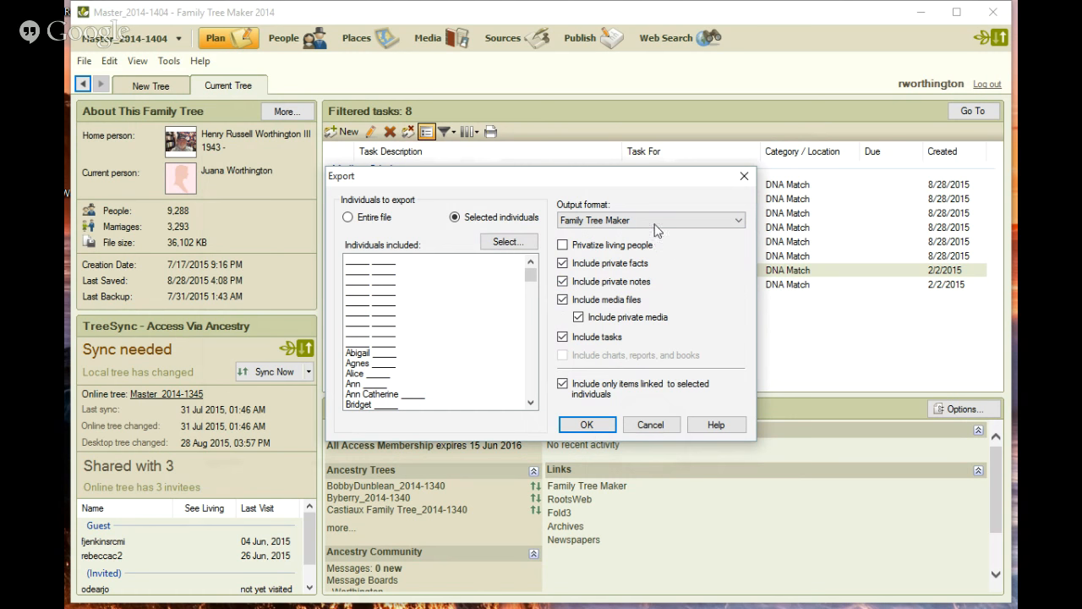
click(563, 248)
click(562, 264)
click(563, 282)
click(564, 301)
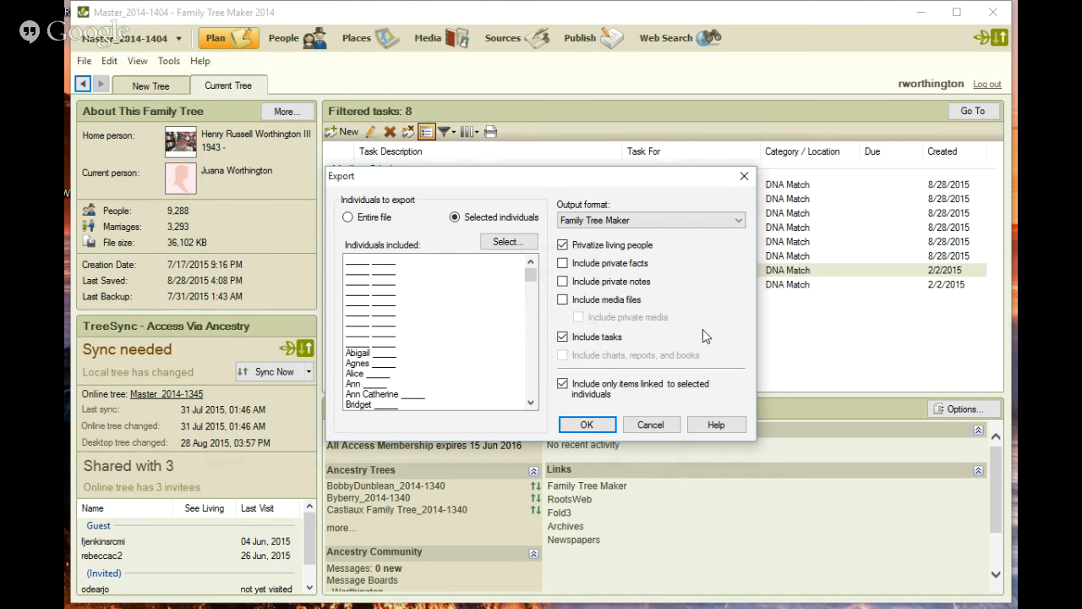
click(563, 336)
Export the package as Master_2014-1404_2015-08-28.ftmb and acknowledge the completion message.
click(589, 425)
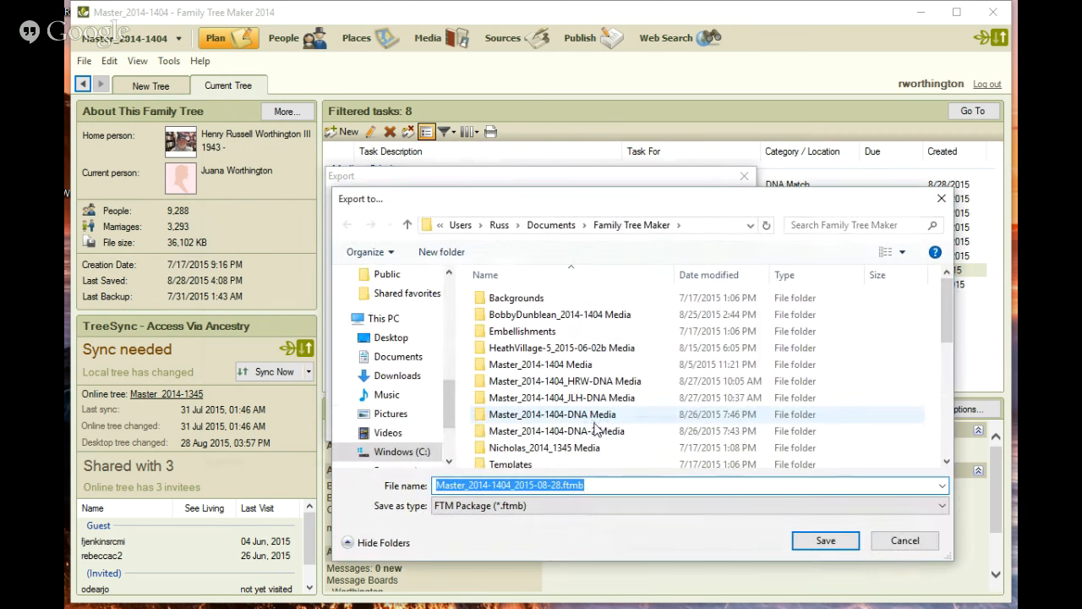
click(834, 540)
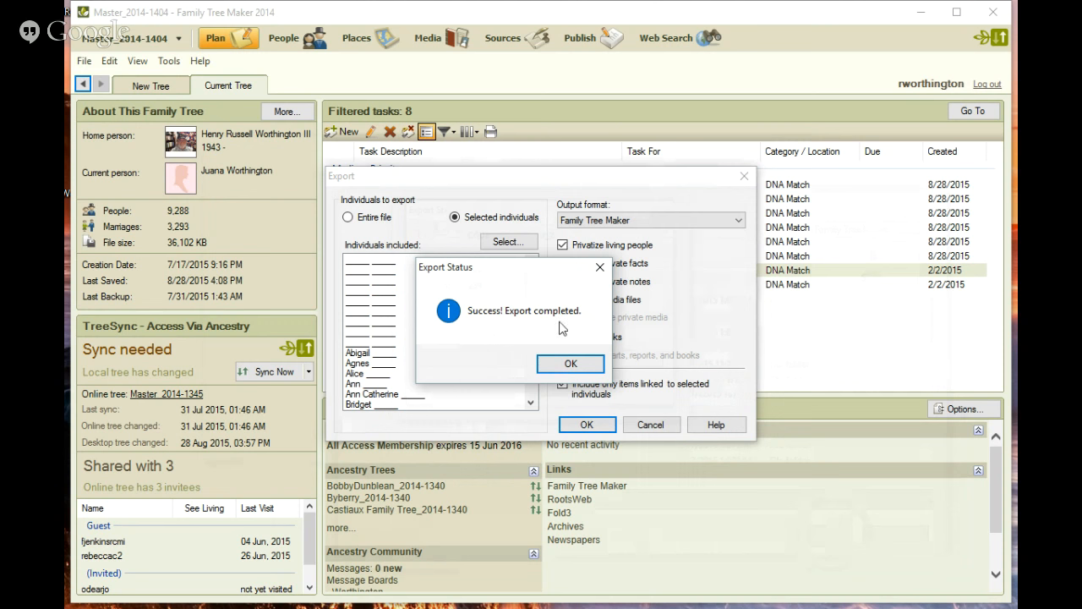
click(565, 365)
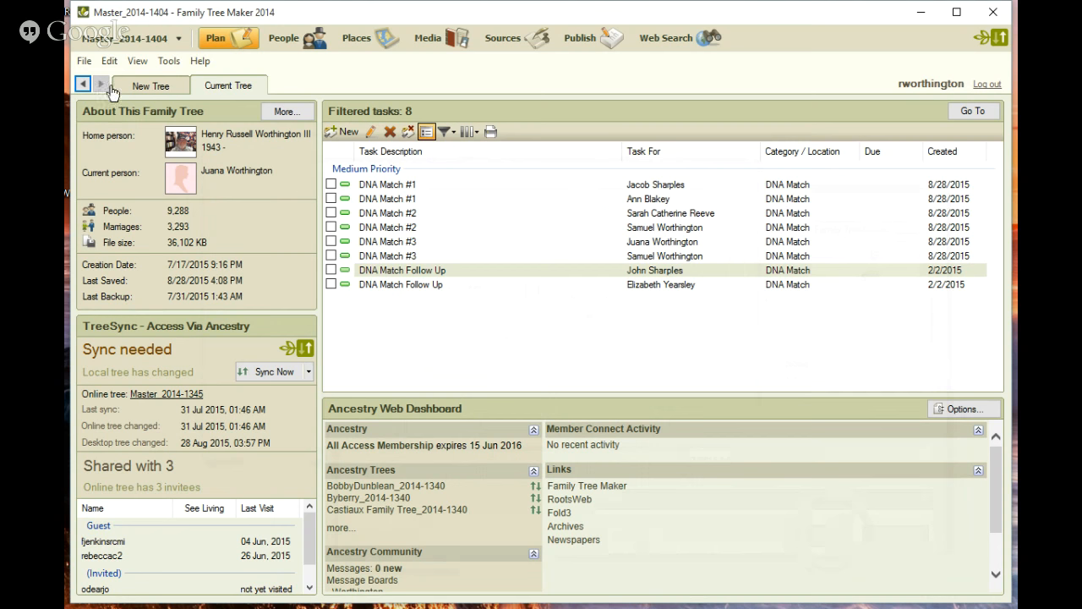
Close the current tree and restore Master_2014-1404_2015-08-28.ftmb as a new tree under its suggested name.
click(84, 61)
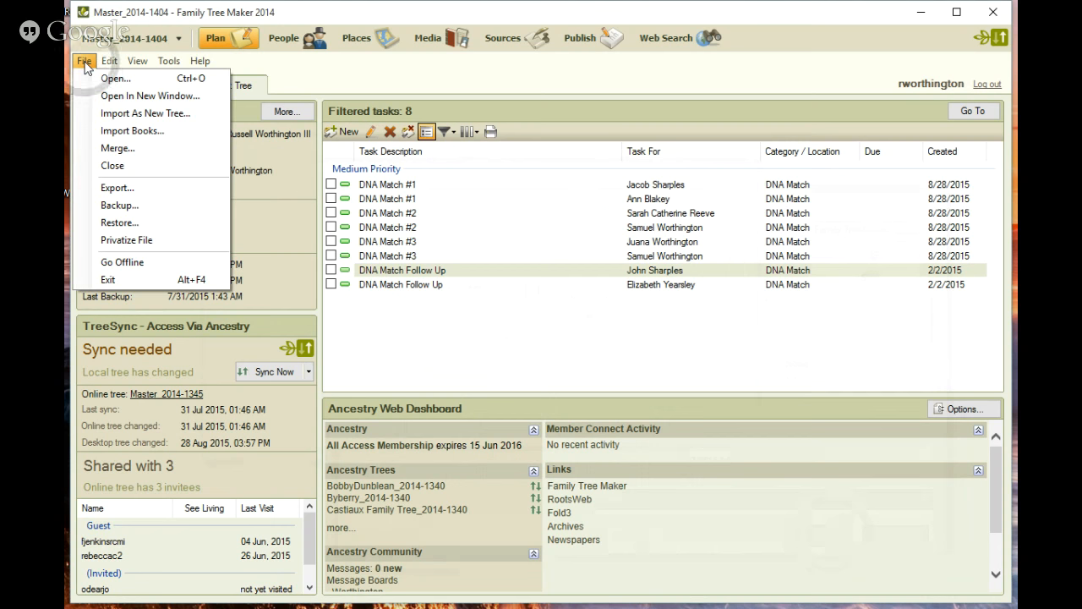
click(113, 163)
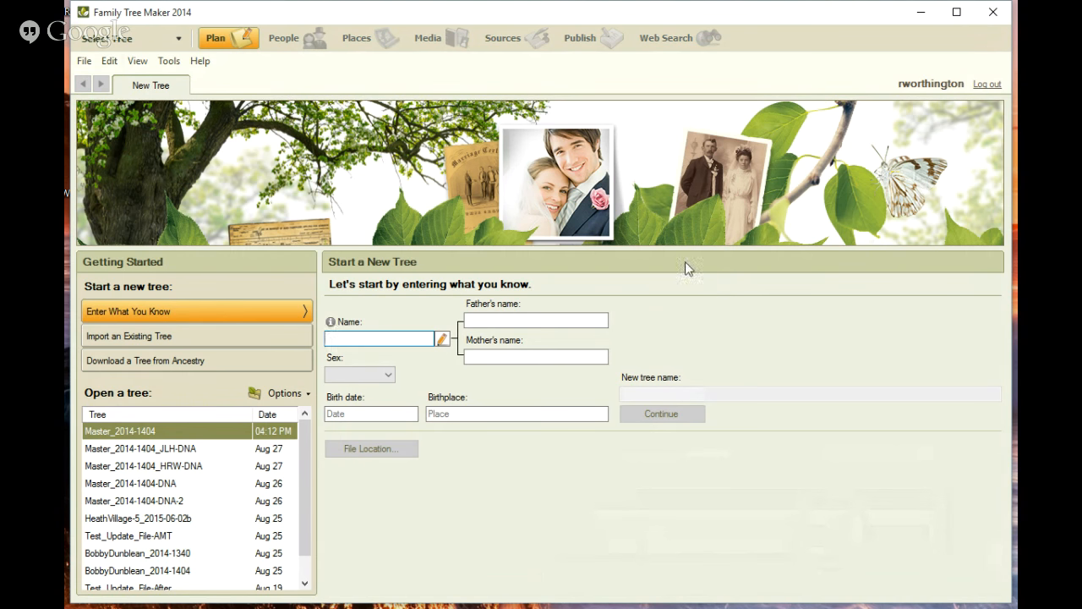
click(84, 64)
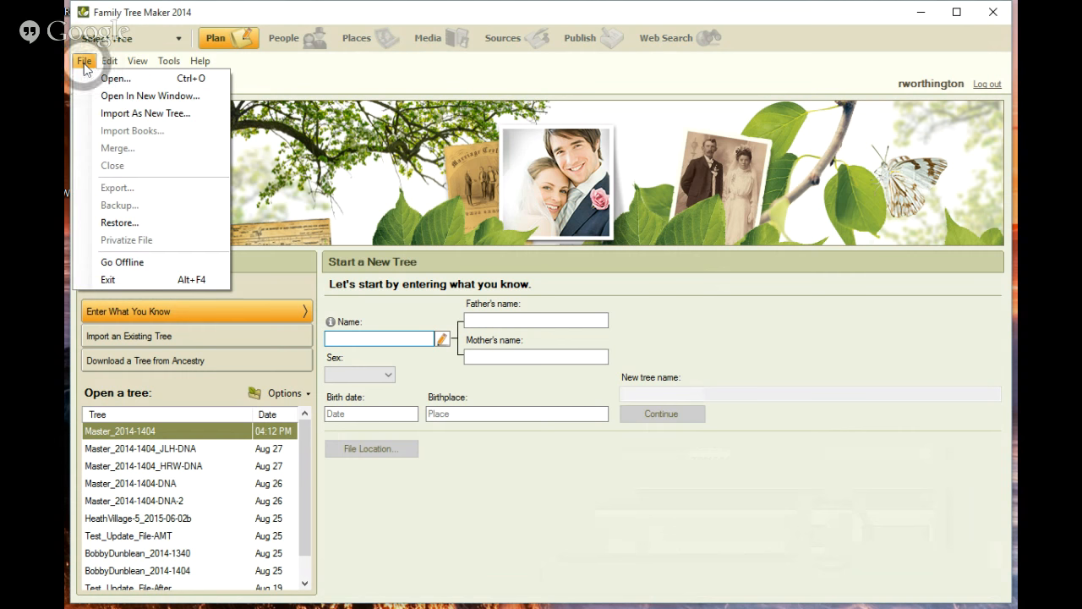
click(120, 223)
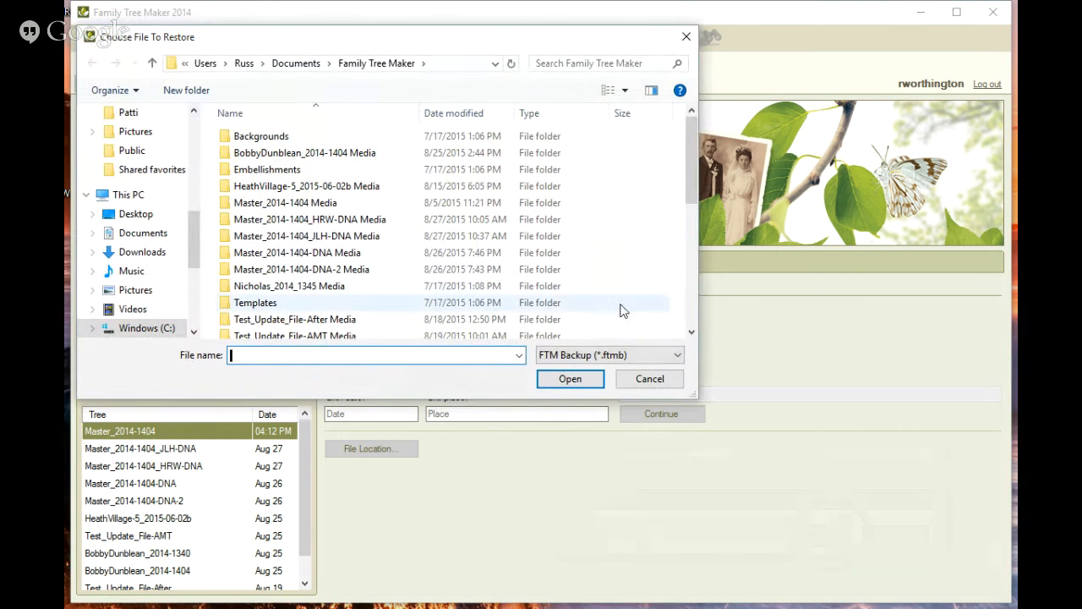
click(471, 112)
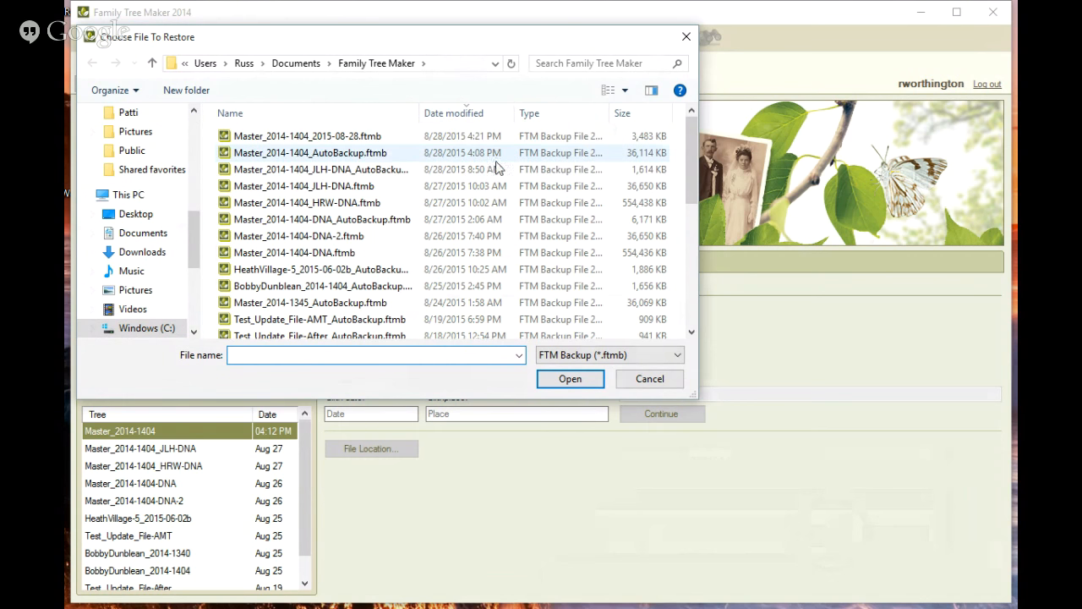
click(365, 142)
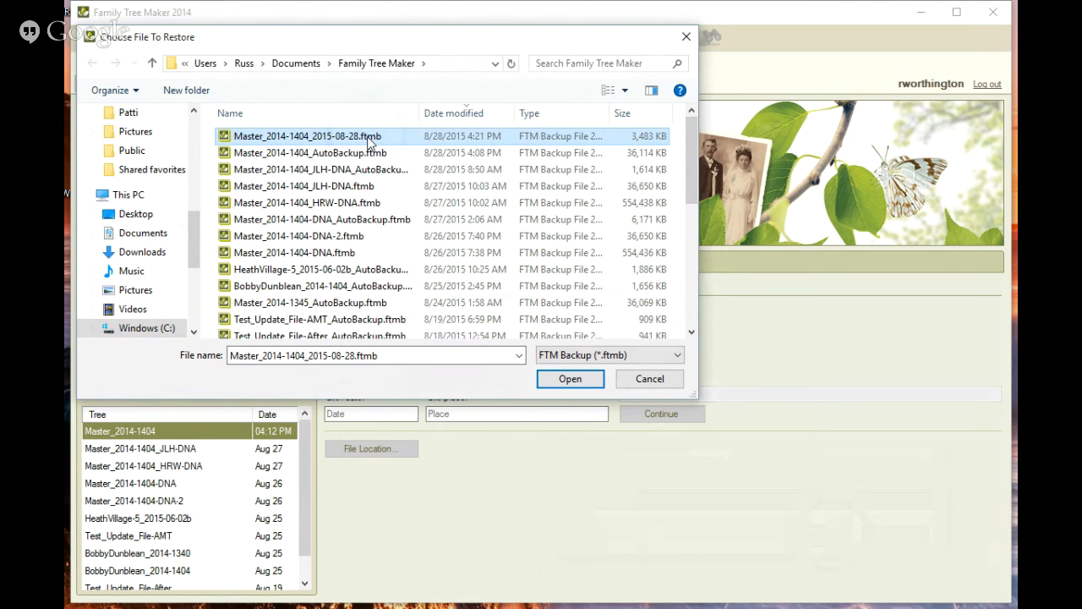
click(571, 378)
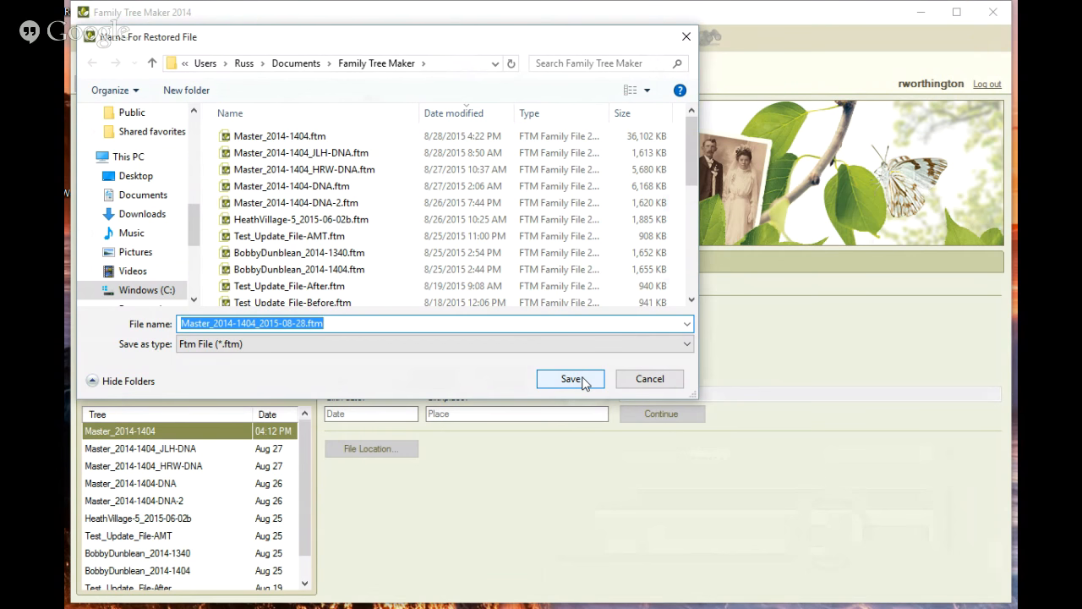
click(582, 380)
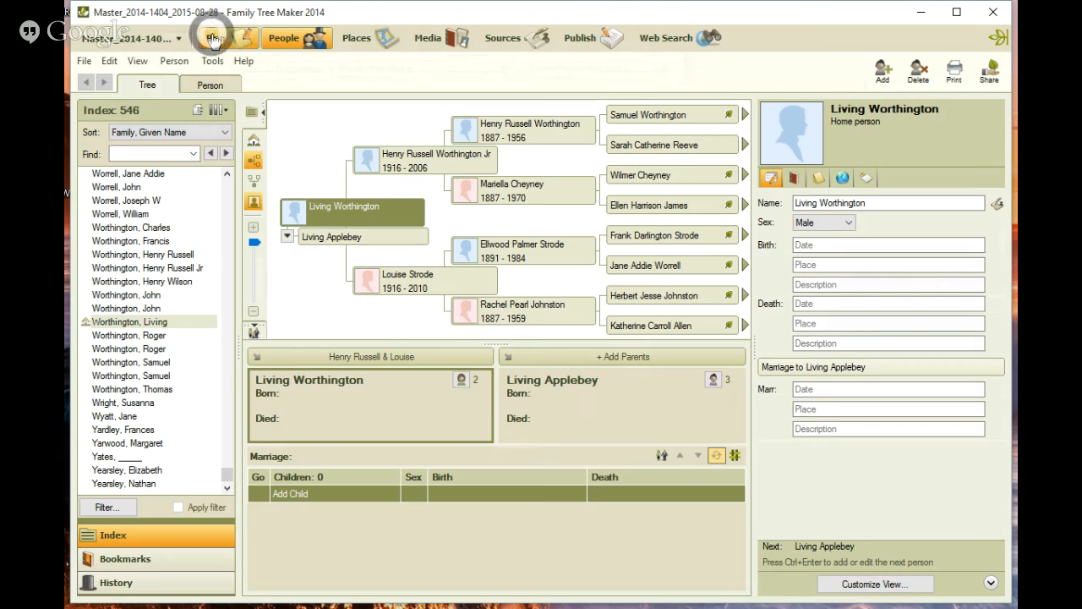
From the Plan page, start Upload and Link to Ancestry in the TreeSync panel.
click(215, 37)
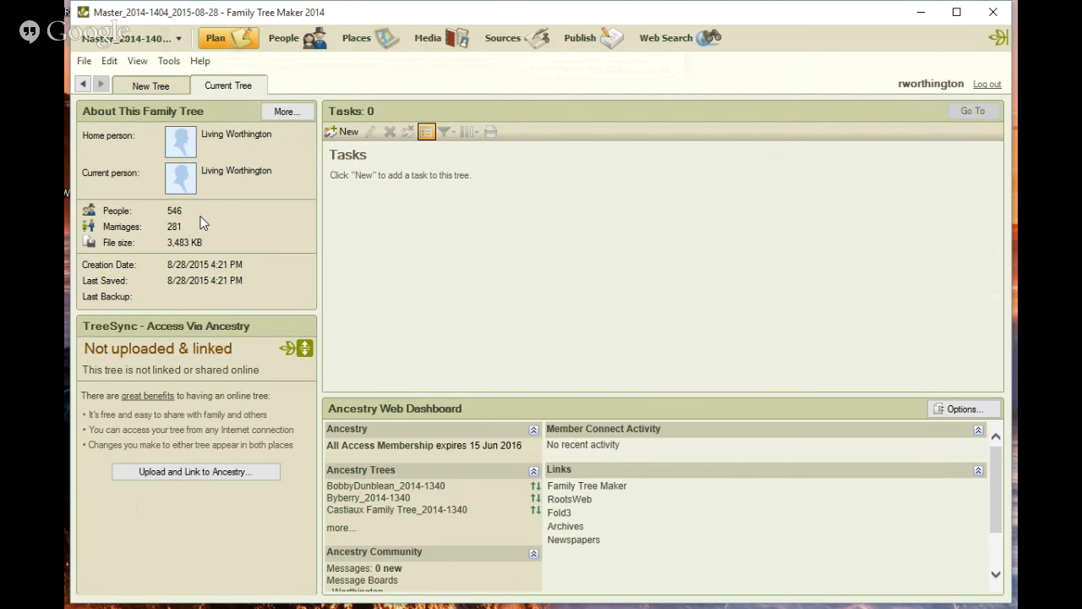
click(276, 38)
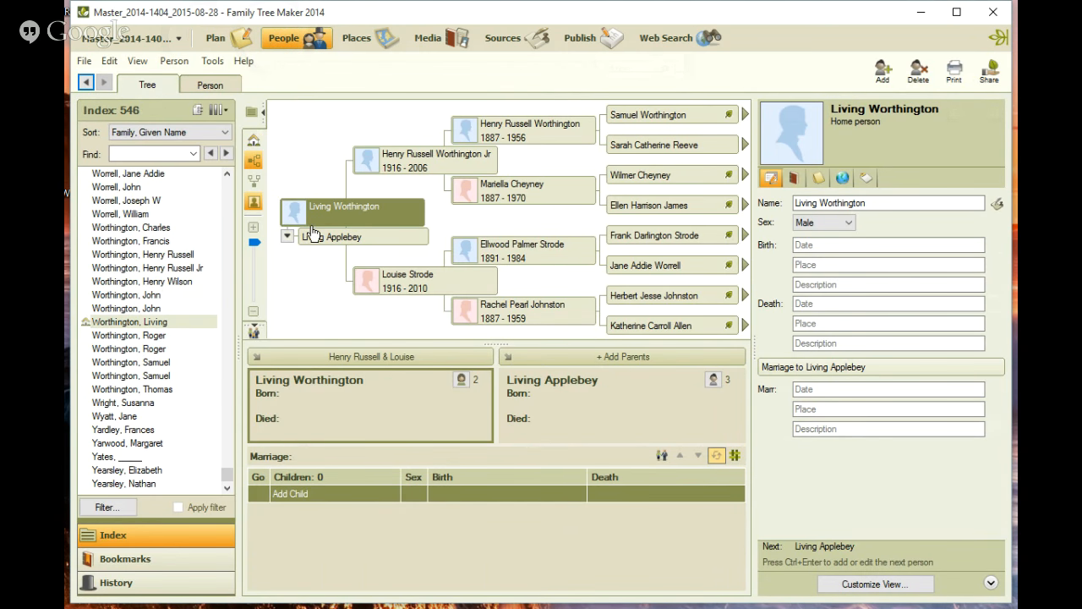
click(218, 48)
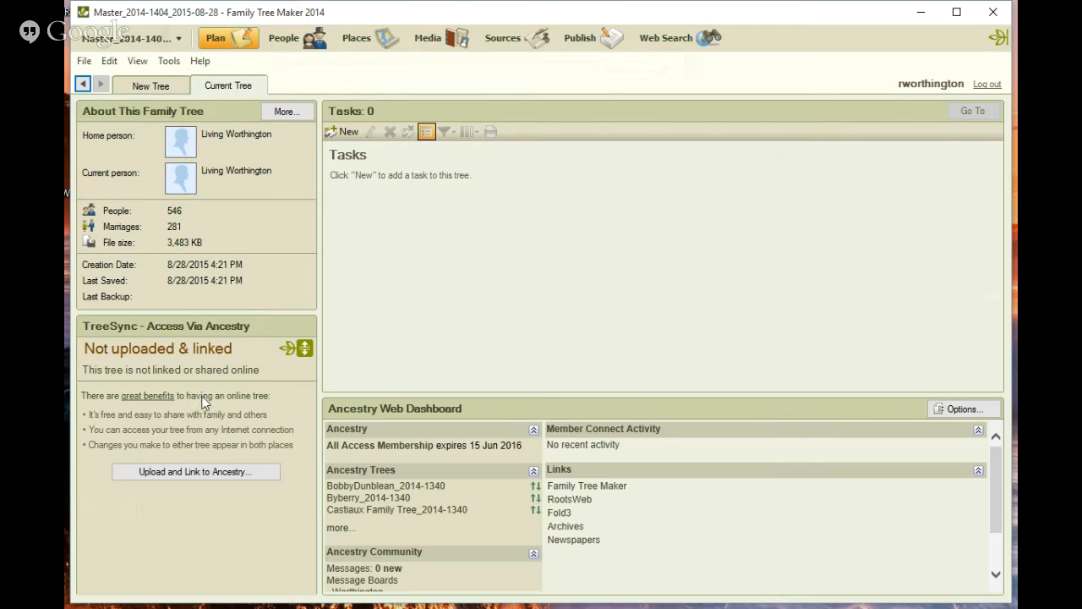
click(174, 471)
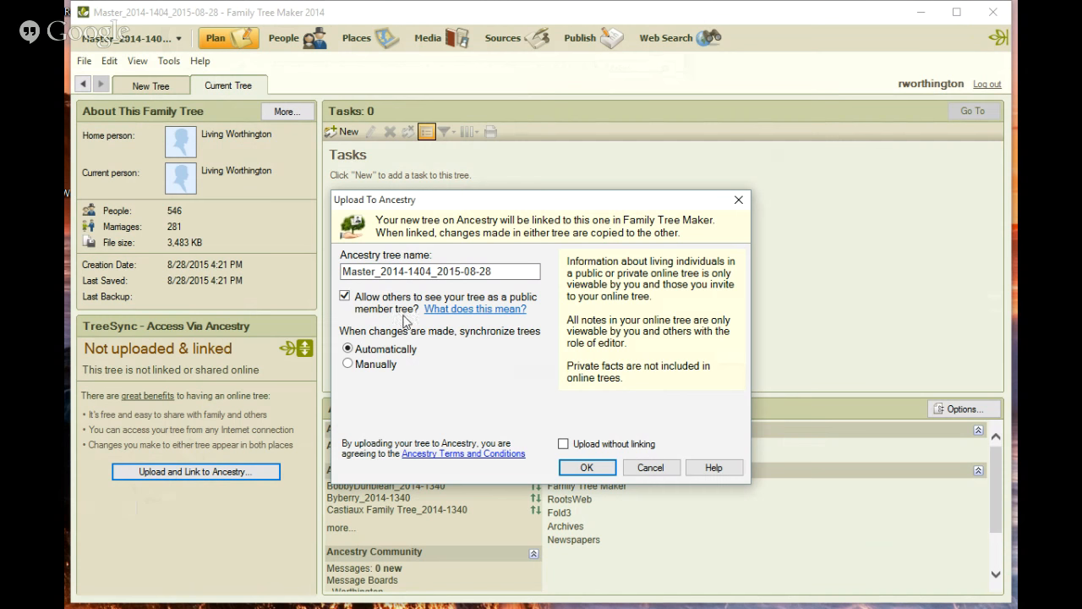
Upload the tree to Ancestry with manual syncing, then view its online pedigree.
click(348, 364)
click(574, 466)
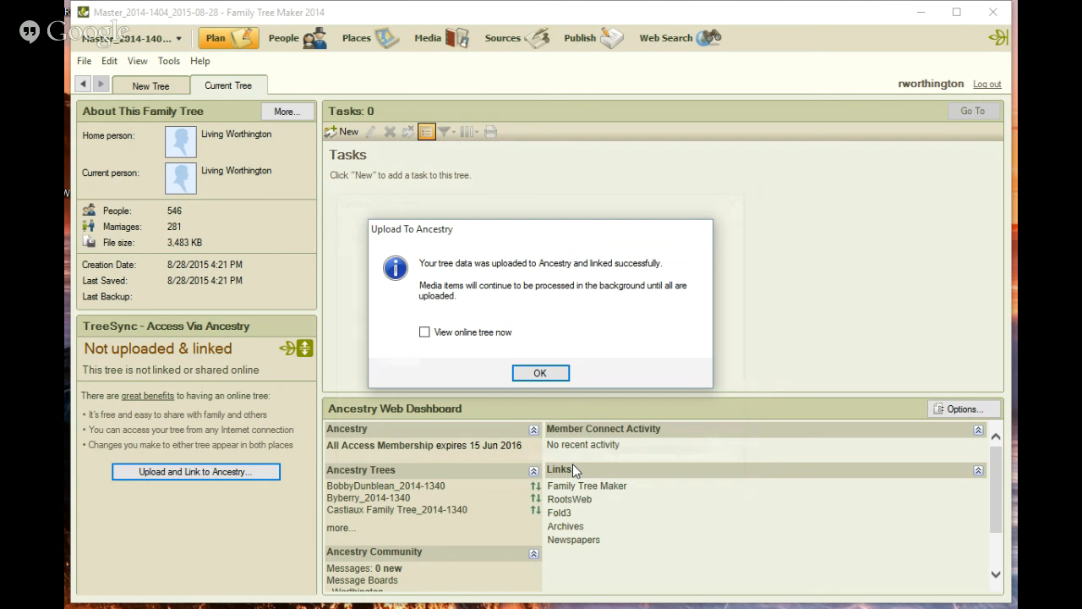
click(425, 332)
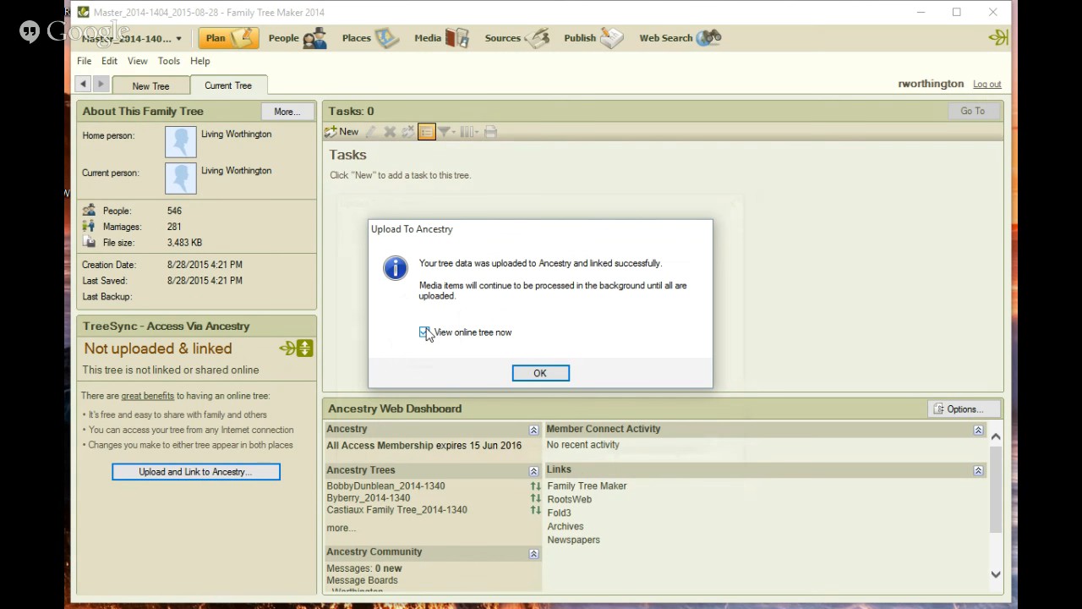
click(543, 373)
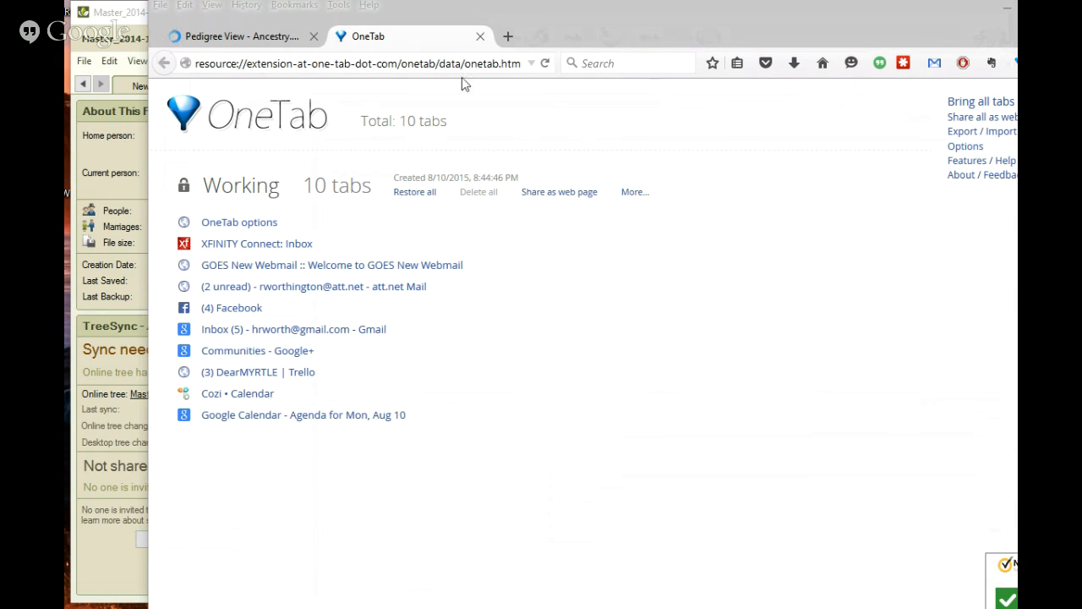
click(243, 37)
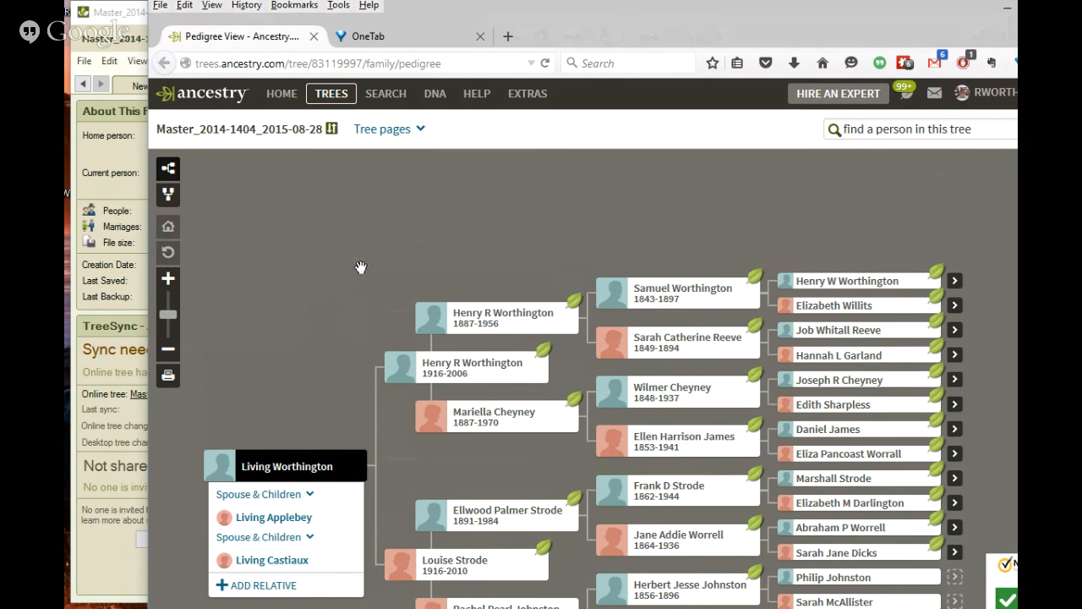
Open the Tree pages dropdown for the uploaded tree.
click(423, 137)
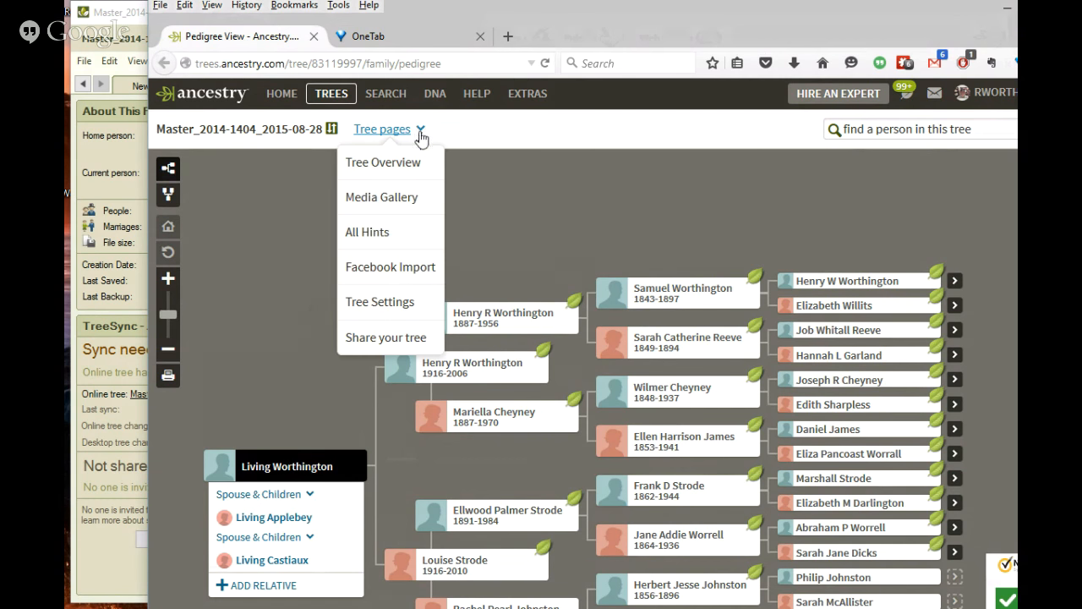
Enter 'This is my DNA Tree' as the tree description in Tree Settings and save it.
click(380, 302)
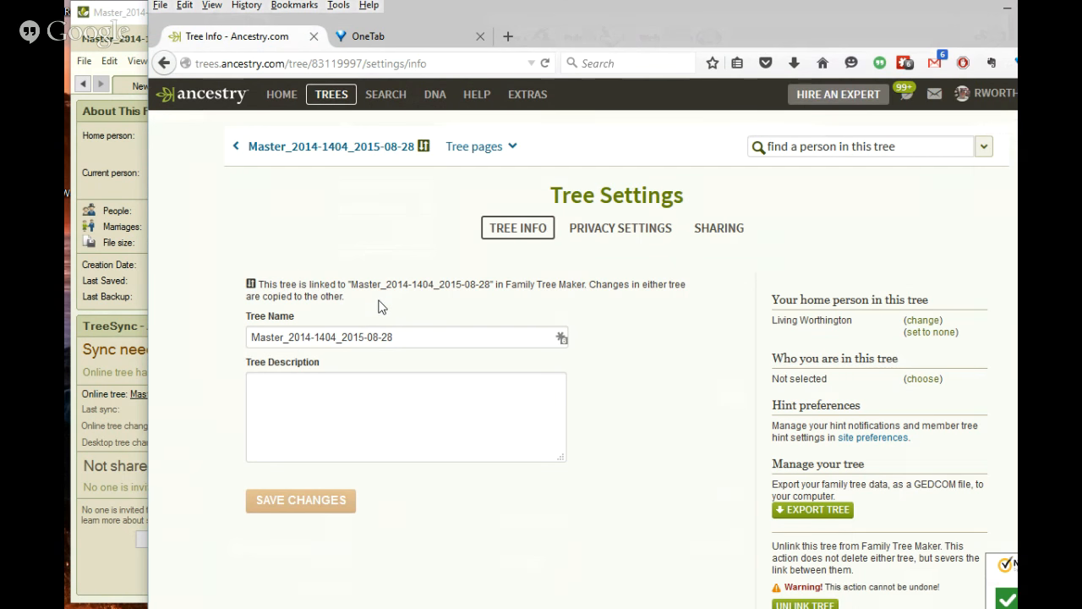
click(353, 399)
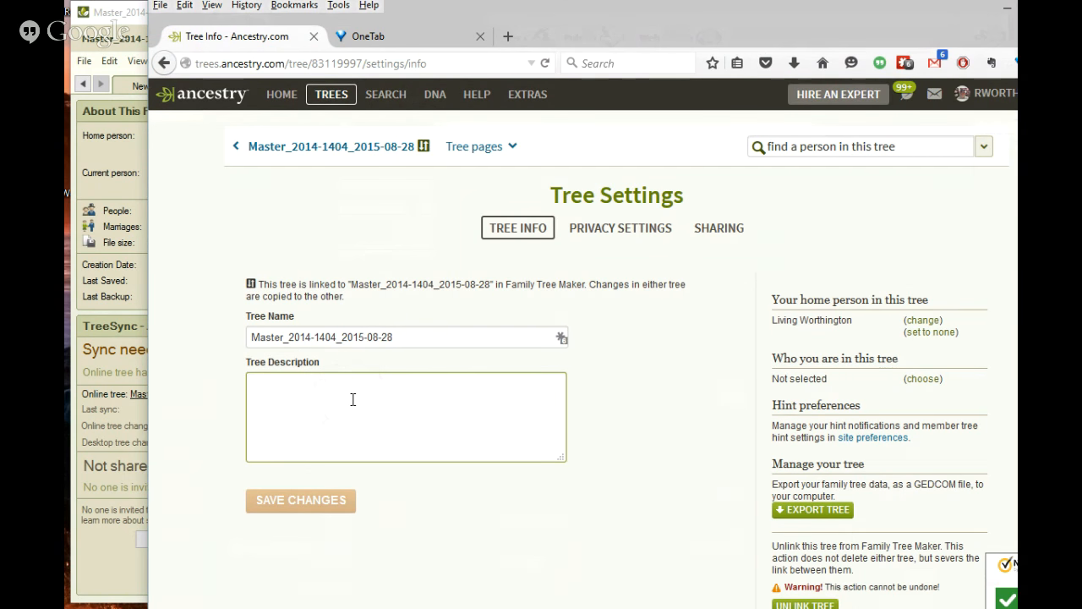
text(Thi)
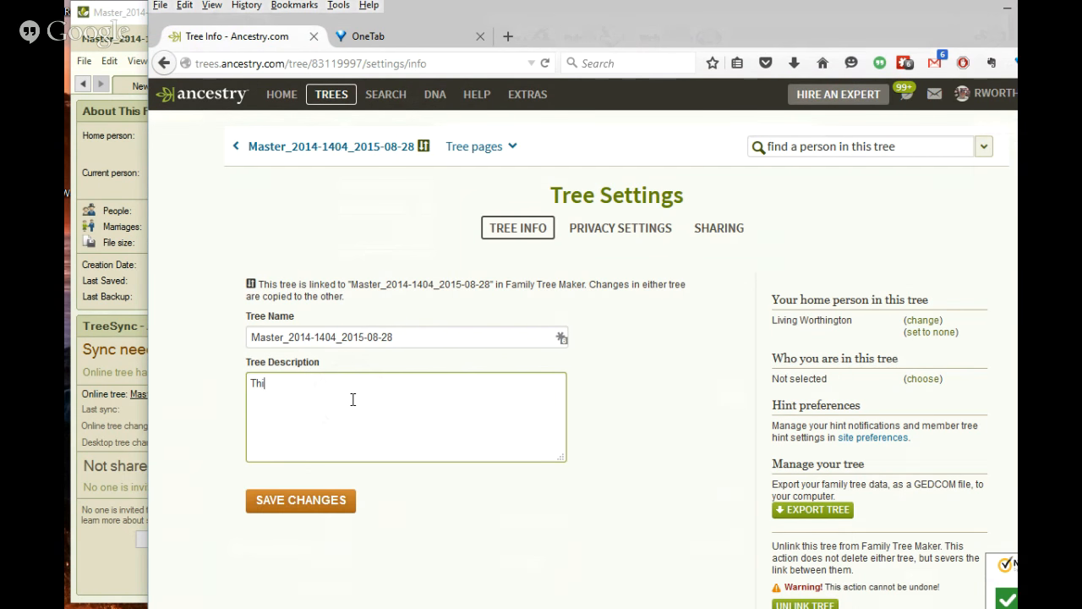
text(s i)
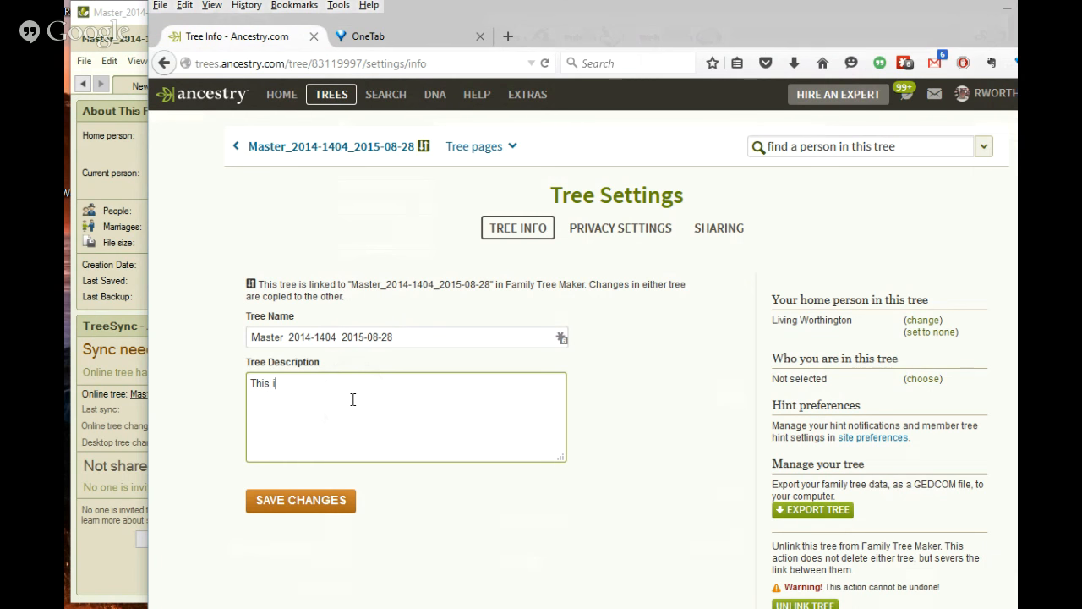
text(s my DNA Tree)
click(309, 501)
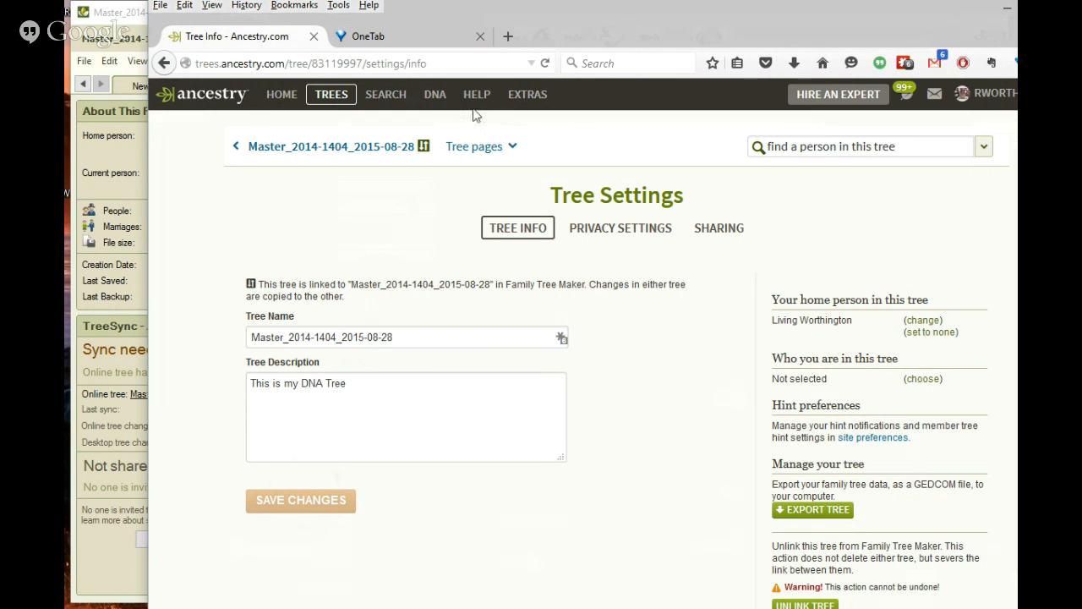
click(437, 97)
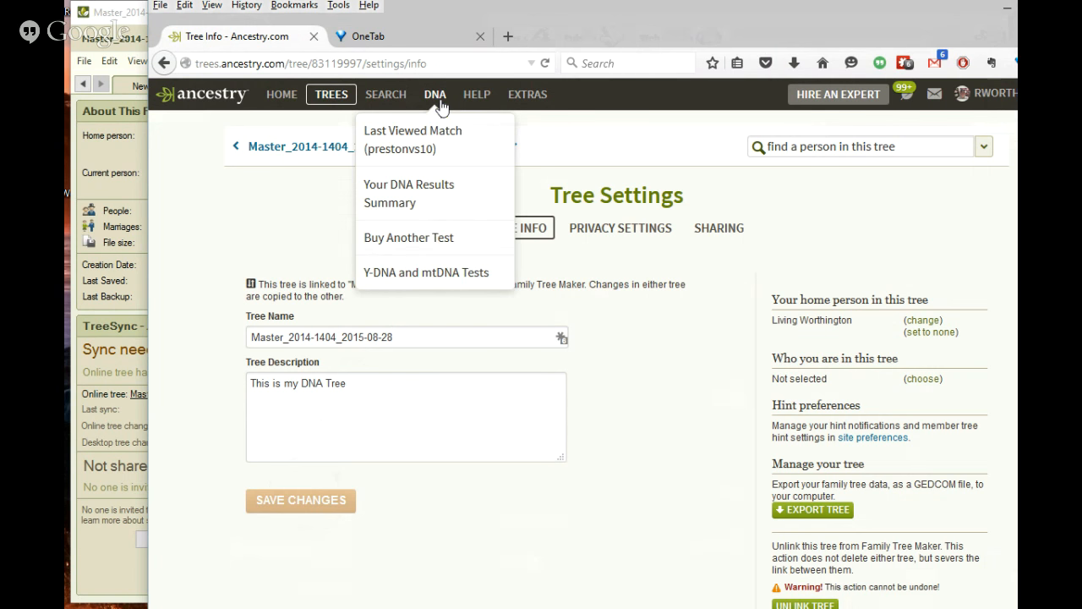
From the DNA Results Summary settings, edit the test's Family Tree Linking.
click(407, 188)
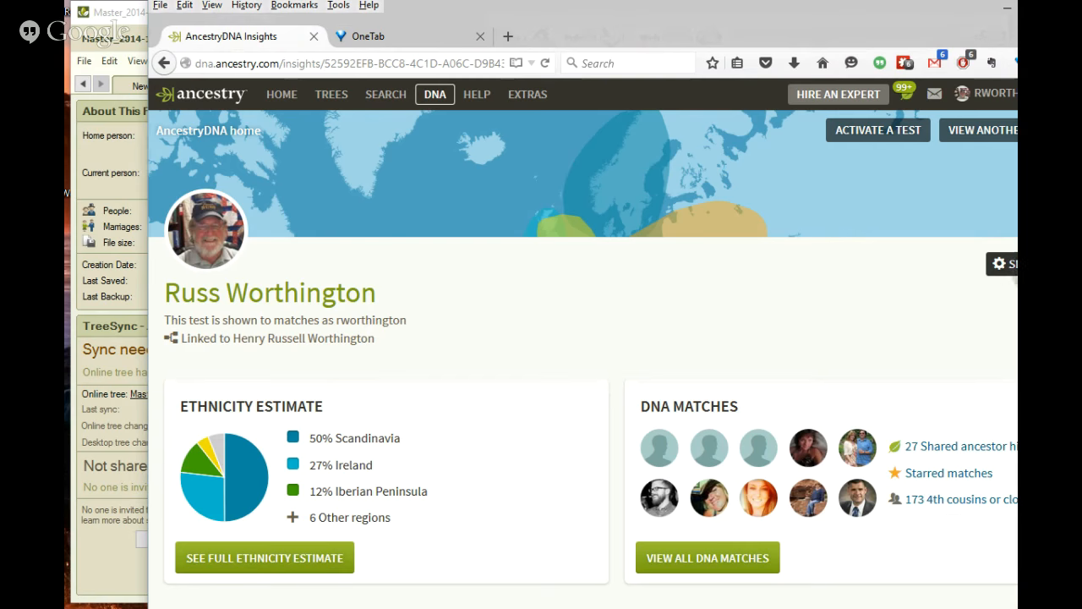
click(1006, 265)
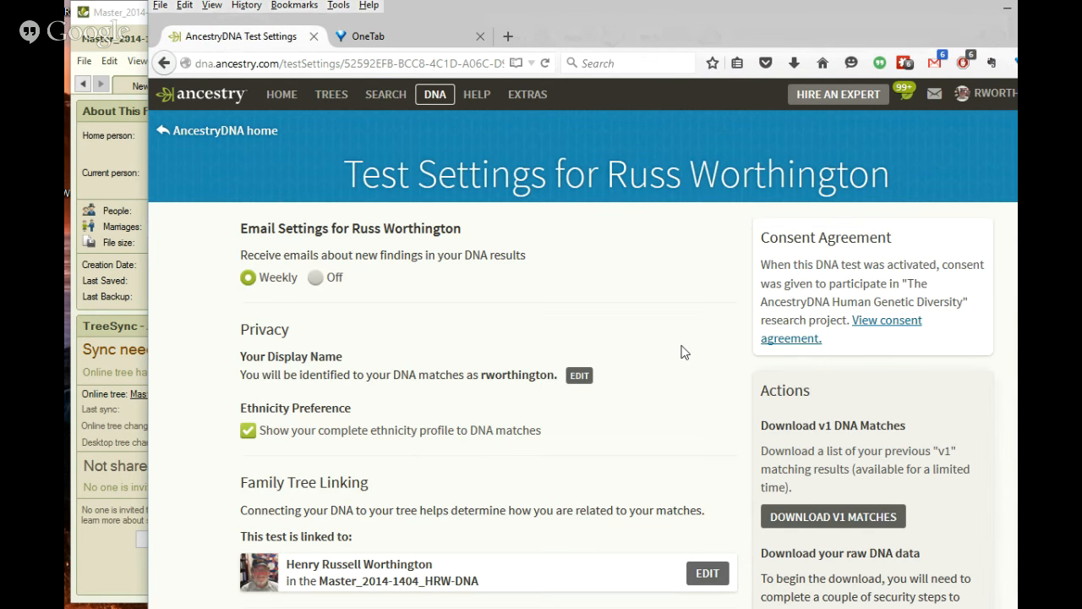
scroll(679, 346, down, 3)
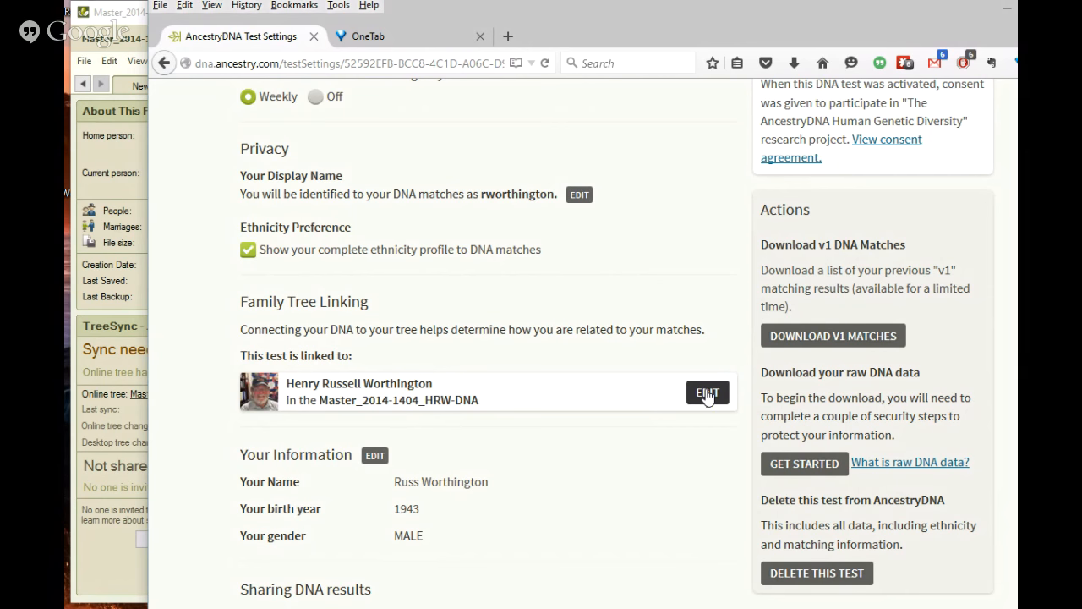
click(708, 393)
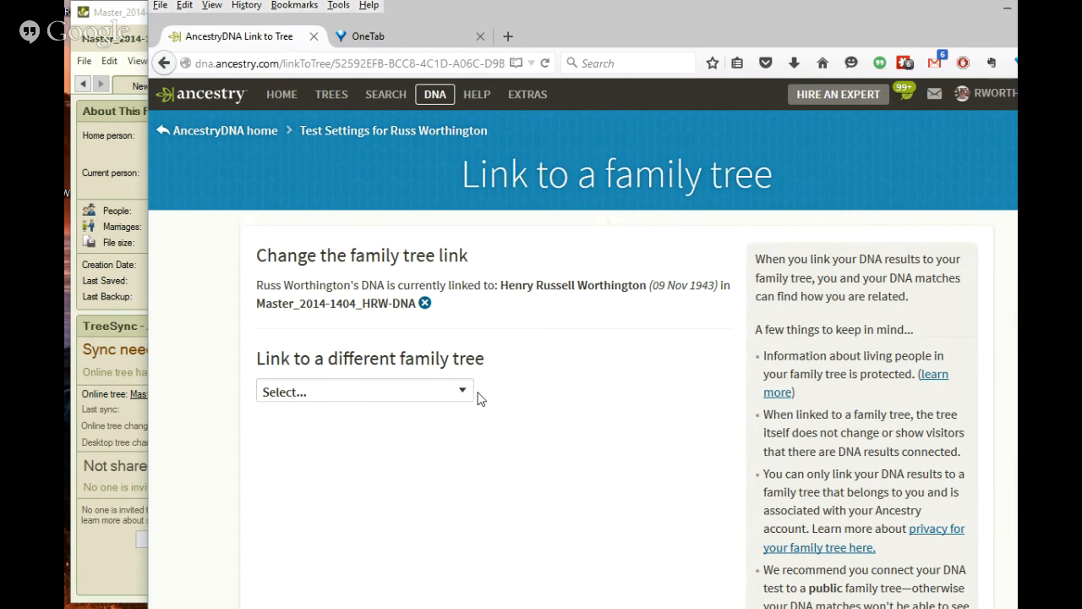
Pick the Master_2014-1404_2015-08-28 tree and search it for your own name.
click(461, 390)
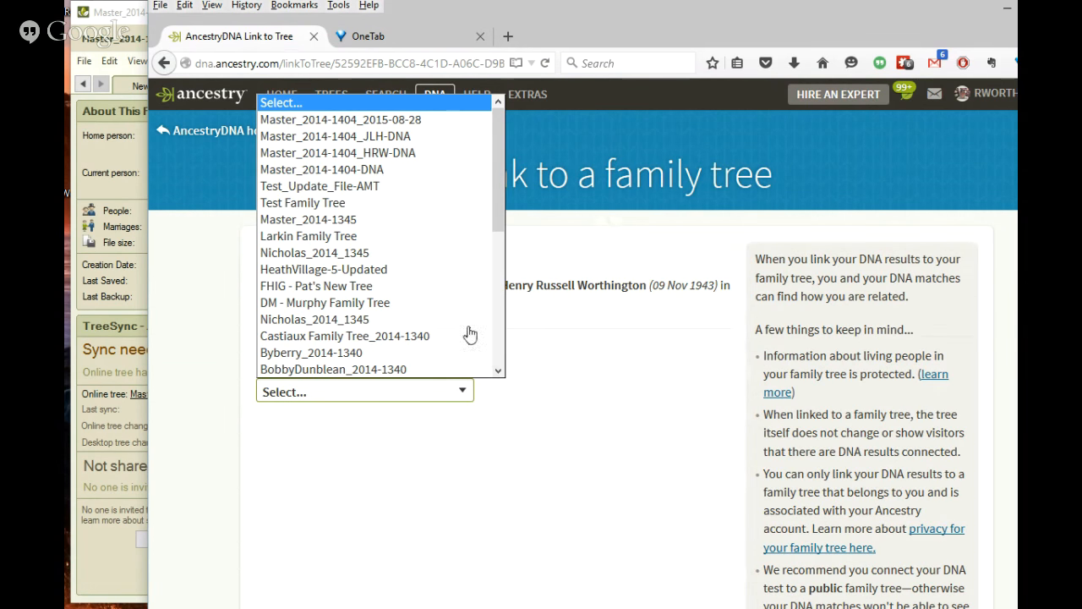
click(451, 118)
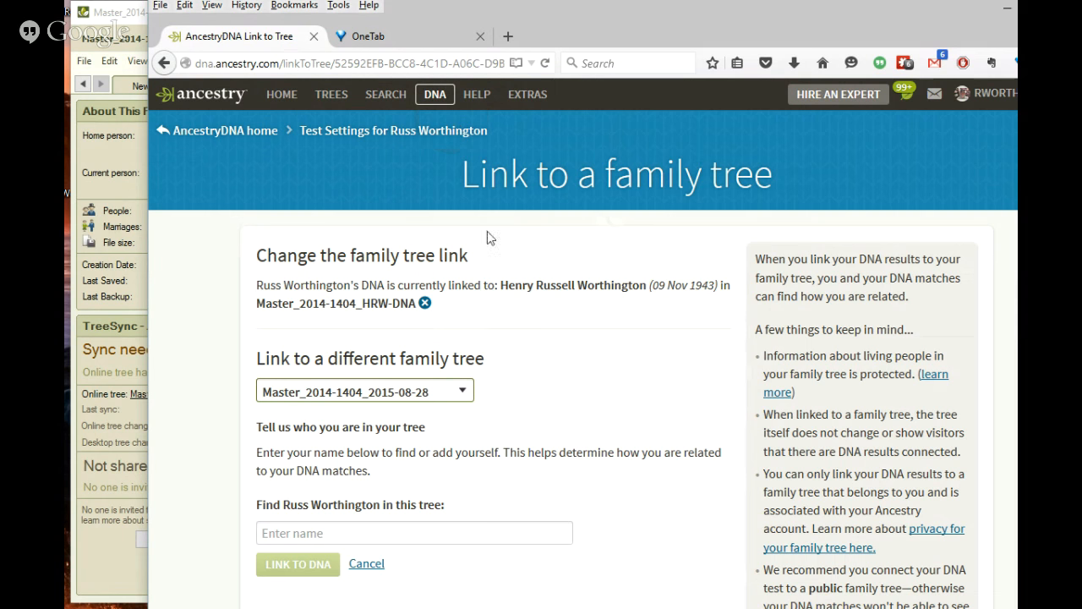
click(312, 533)
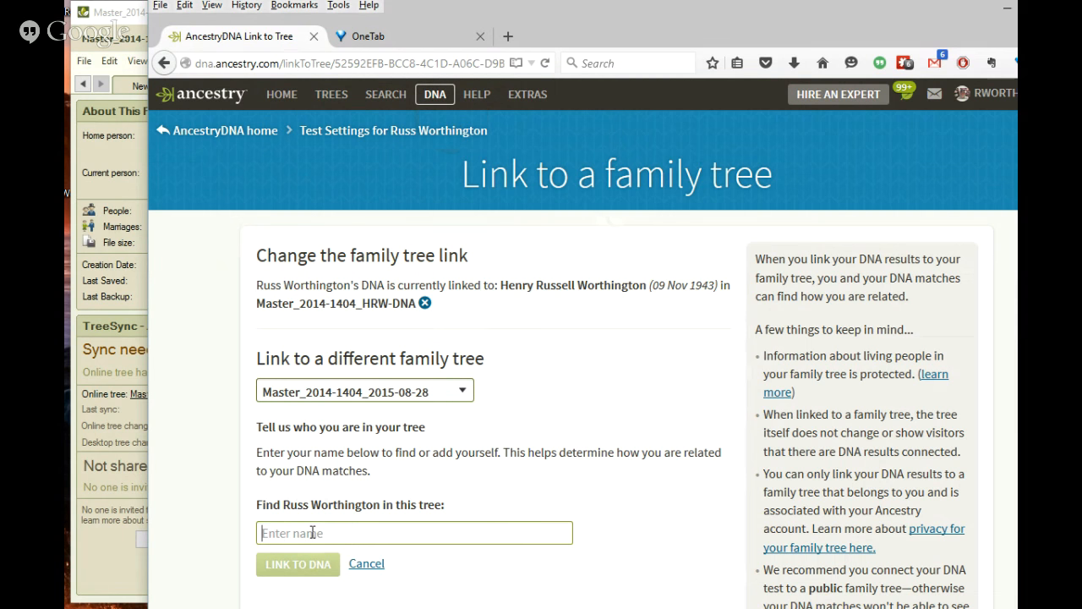
text(Hen)
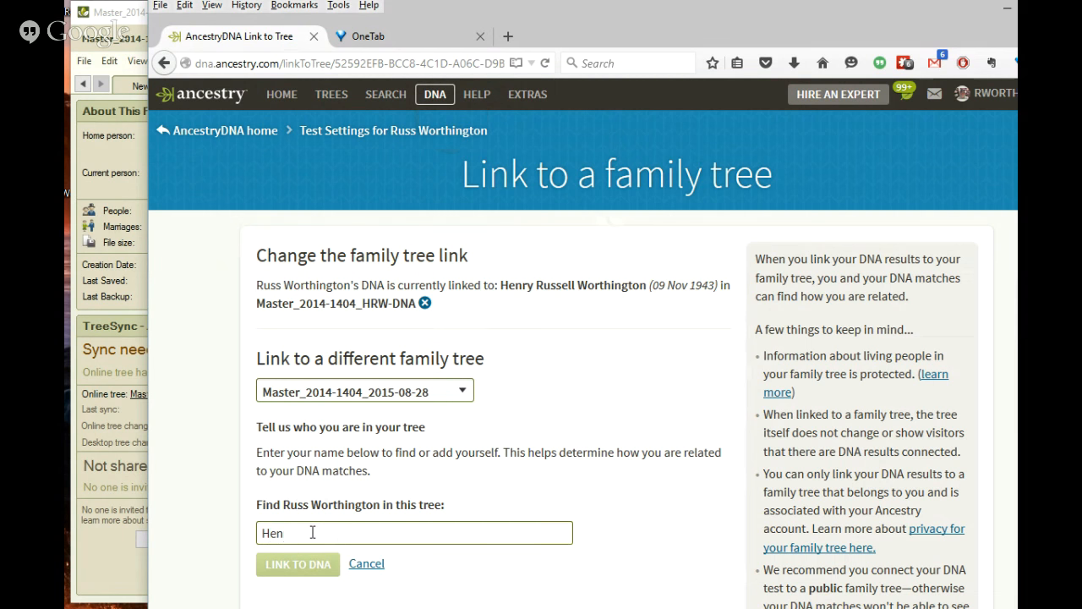
text(ry)
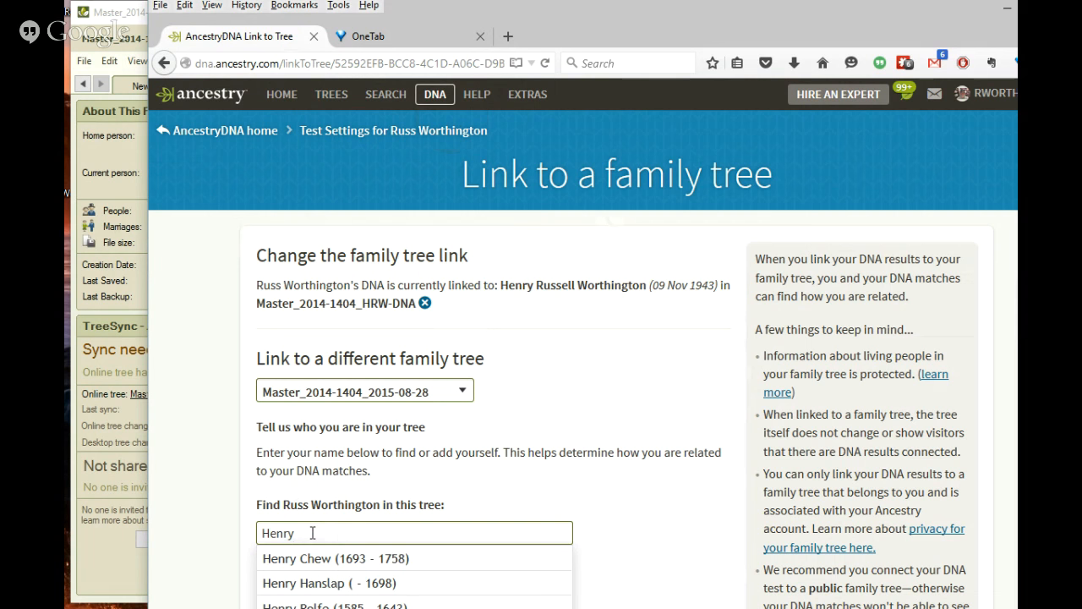
text( Russell)
key(Down)
Retry the person search with other name variants such as 'Private', then cancel linking.
scroll(399, 568, down, 2)
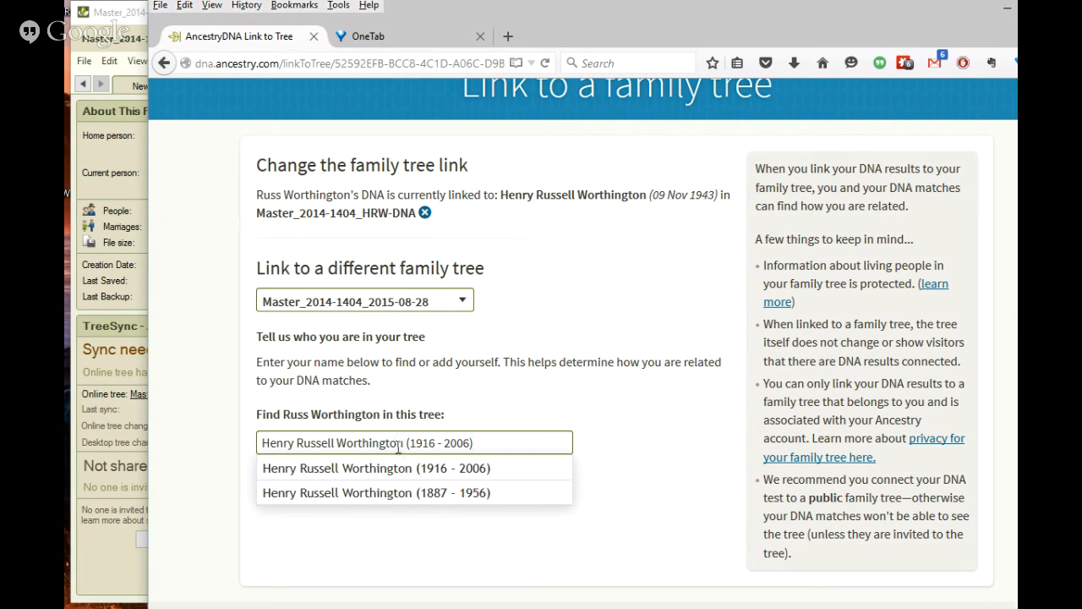
drag(406, 443, 510, 439)
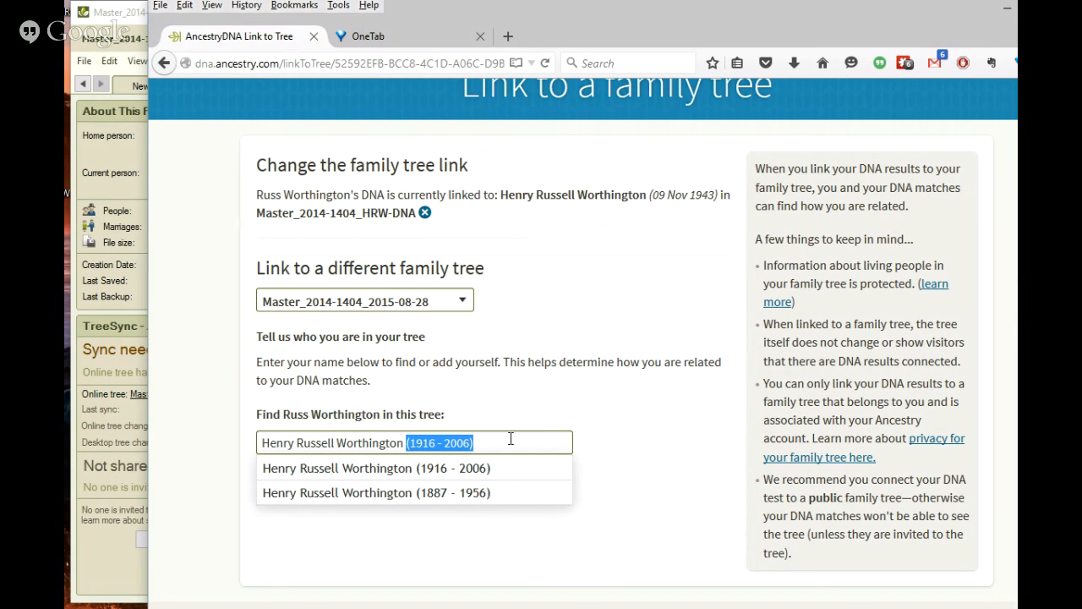
key(BackSpace)
text(II)
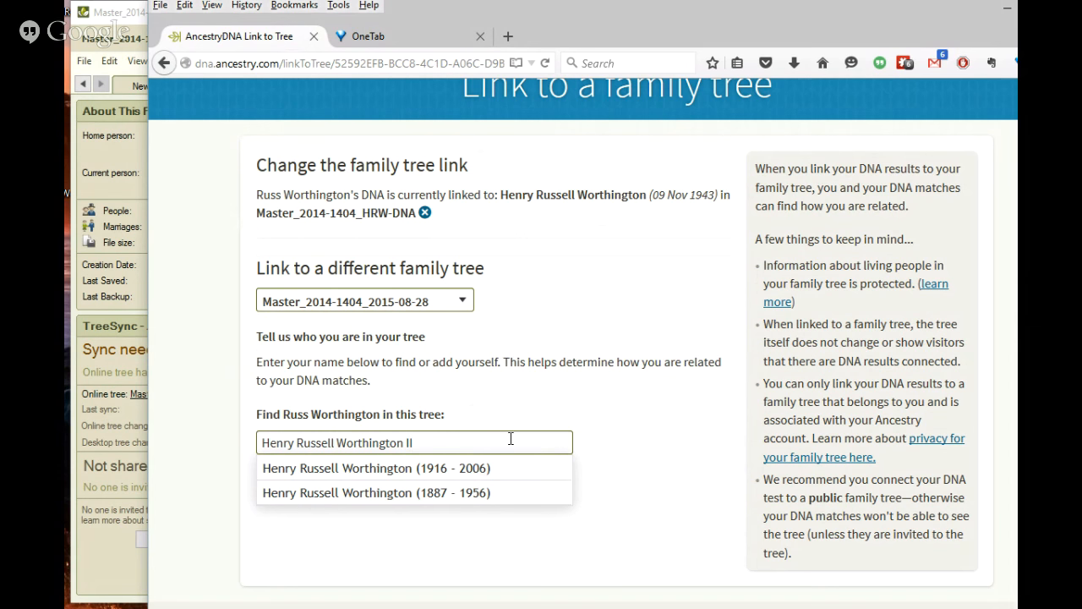
text(I)
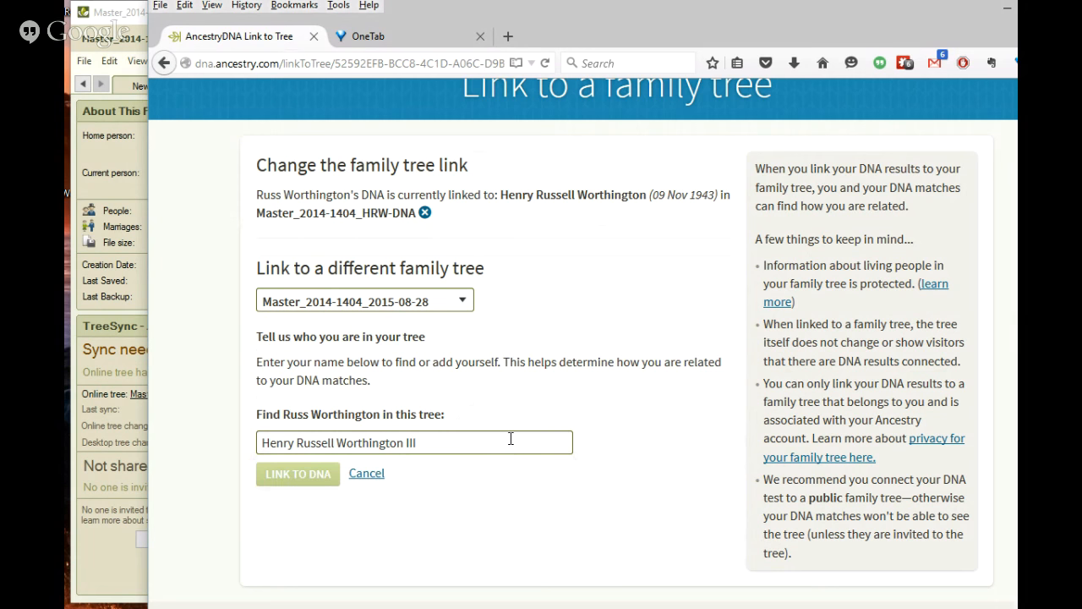
key(BackSpace)
key(BackSpace)
key(BackSpace)
key(BackSpace)
key(BackSpace)
key(BackSpace)
key(BackSpace)
key(BackSpace)
key(BackSpace)
key(BackSpace)
key(BackSpace)
key(BackSpace)
key(BackSpace)
key(BackSpace)
key(BackSpace)
key(BackSpace)
key(BackSpace)
key(BackSpace)
key(BackSpace)
key(BackSpace)
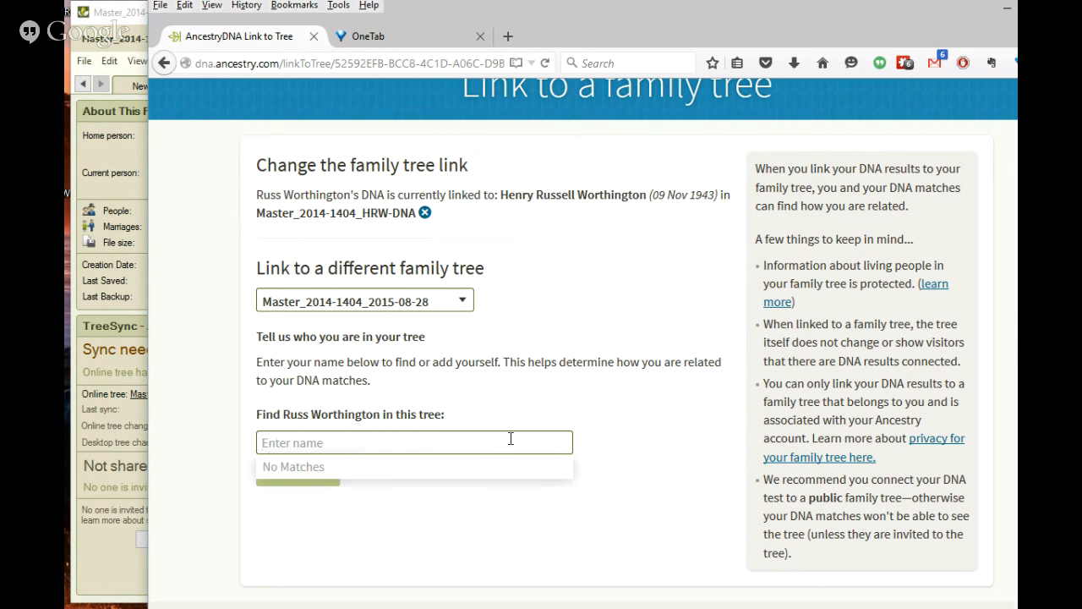
text(Private)
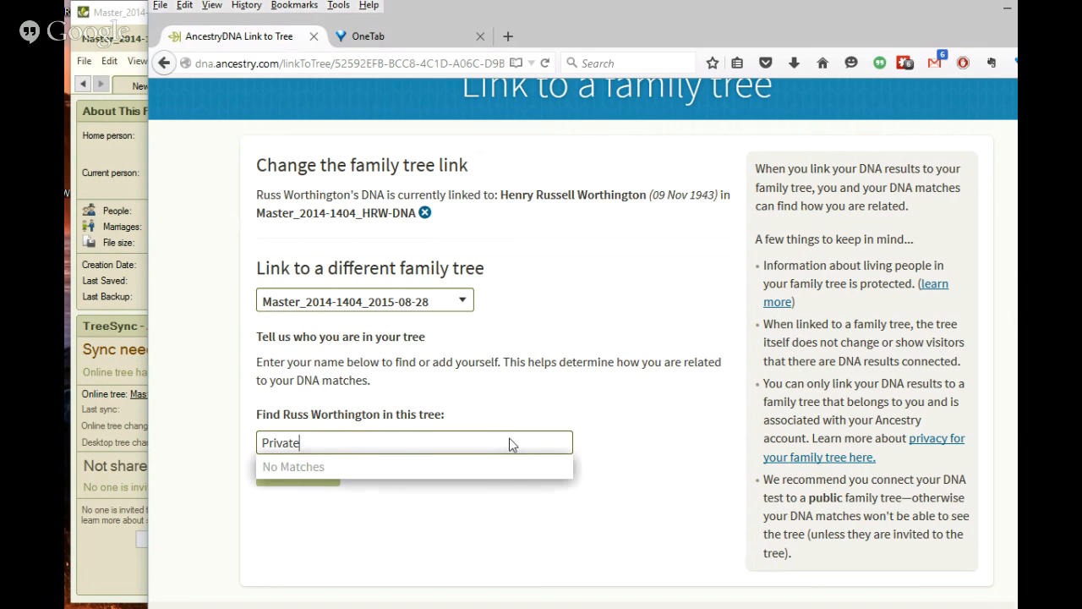
drag(341, 446, 185, 430)
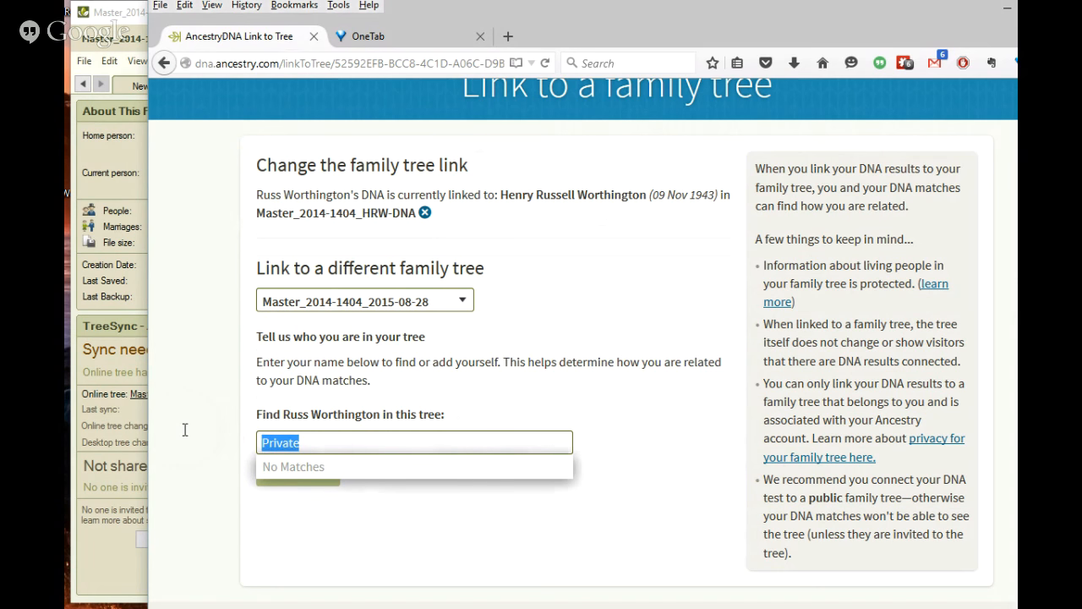
text(worthing)
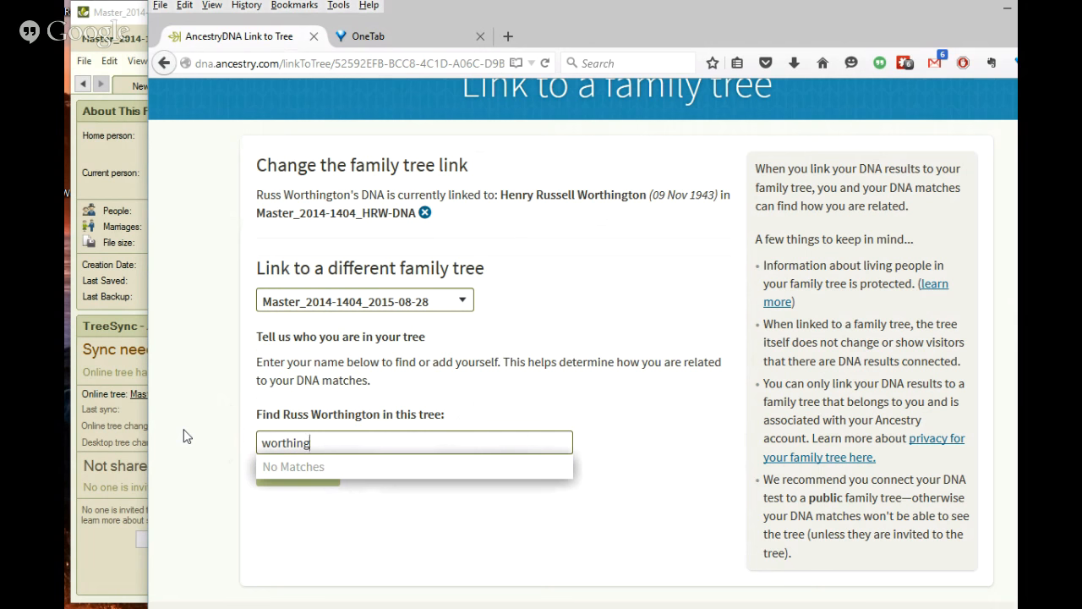
text(ton, p)
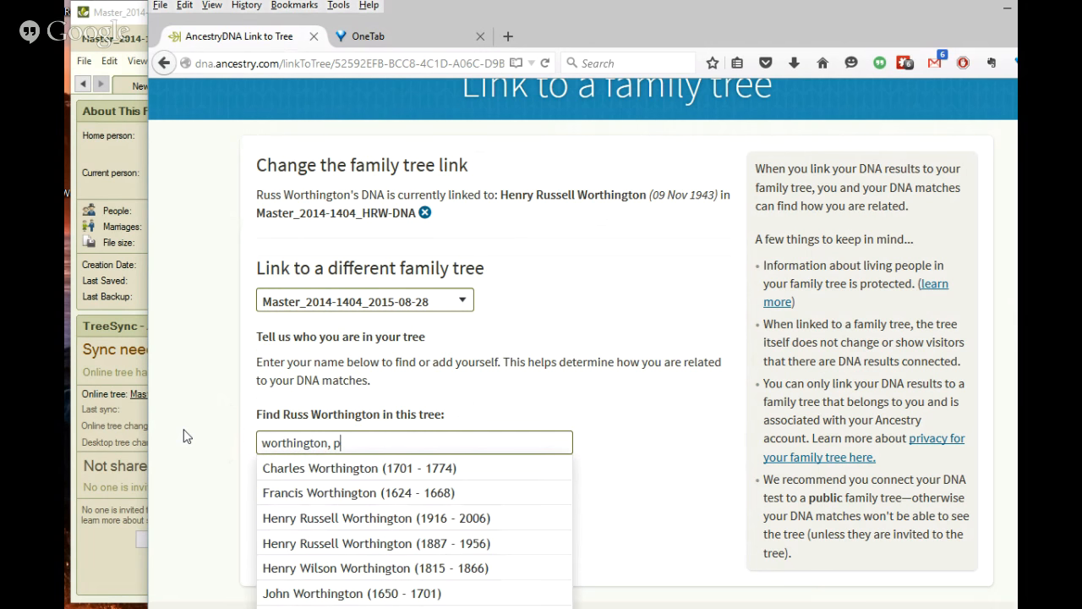
text(rivate)
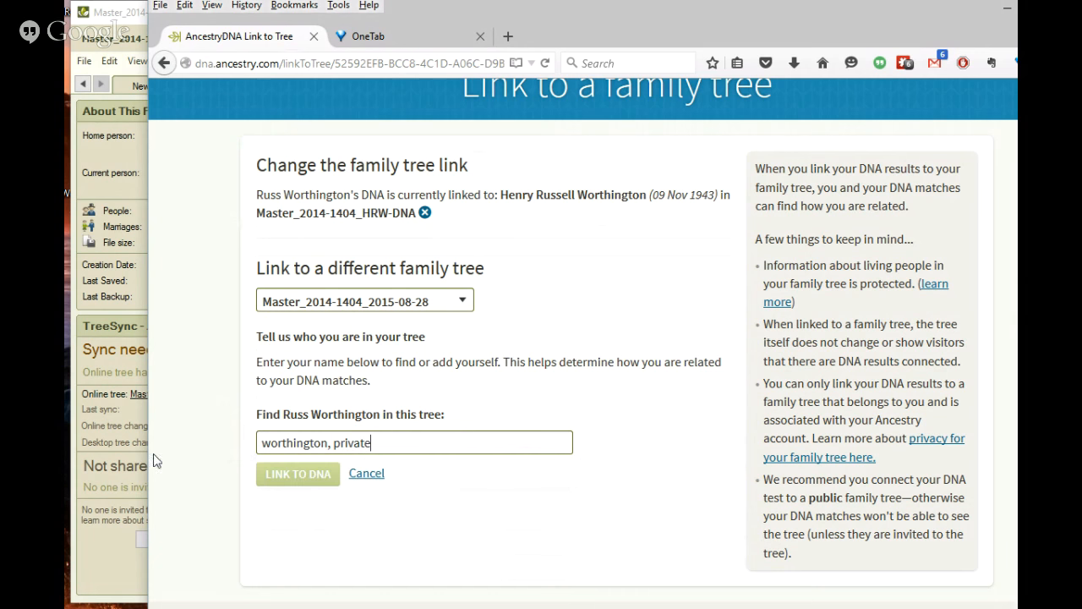
click(369, 484)
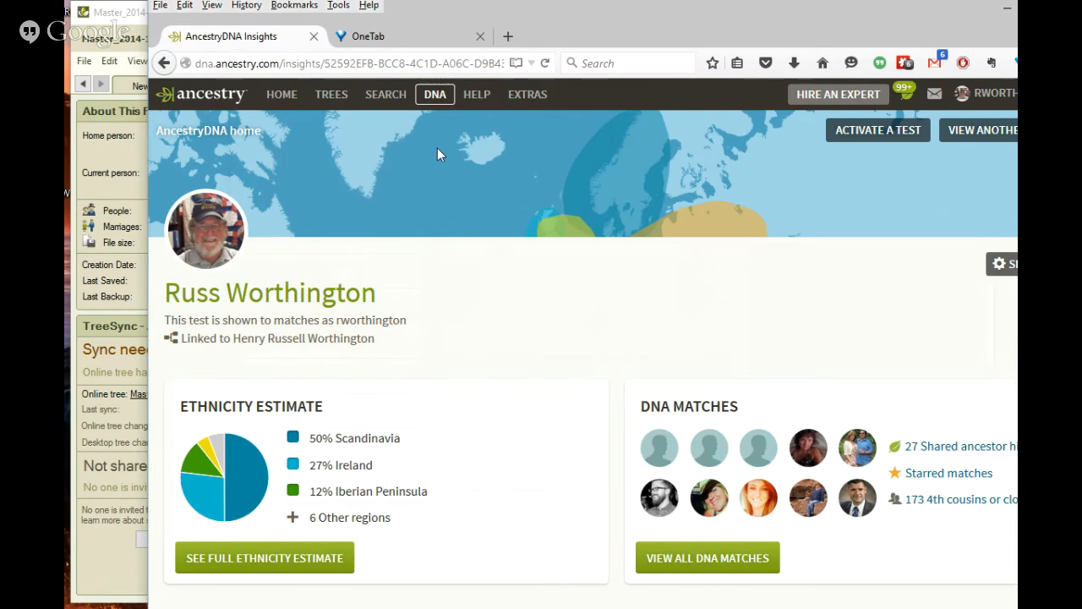
Go to TREES to bring up the Master_2014-1404_2015-08-28 pedigree view.
click(330, 97)
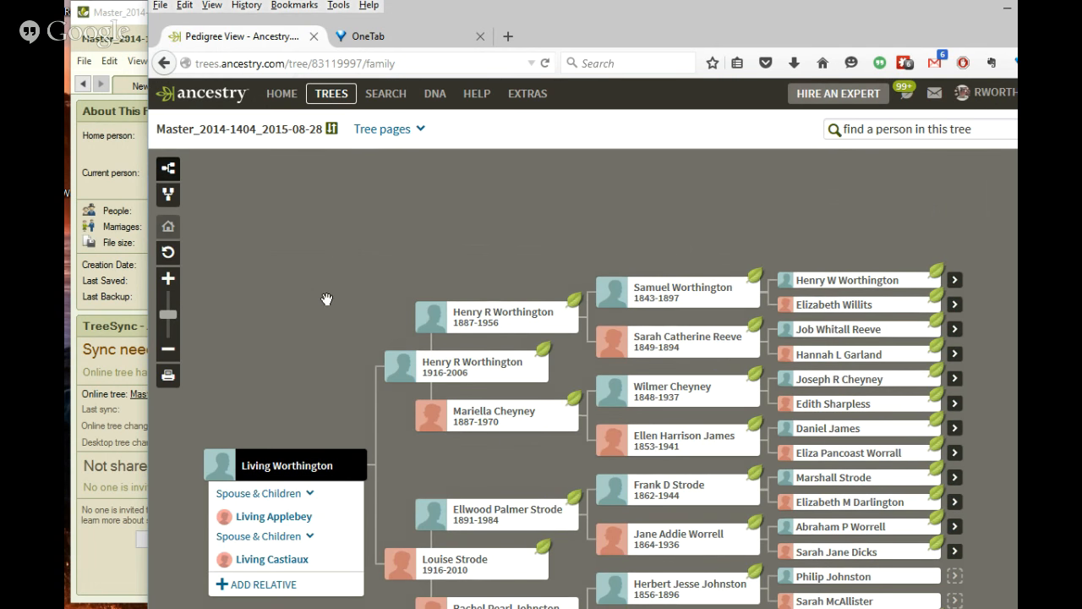
scroll(326, 300, down, 2)
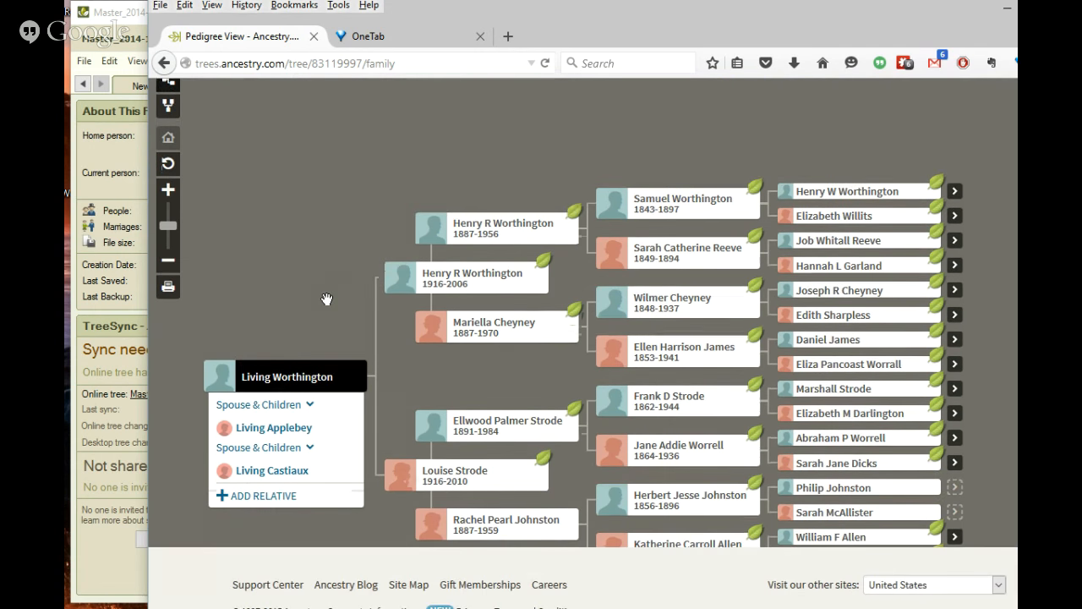
scroll(327, 300, up, 2)
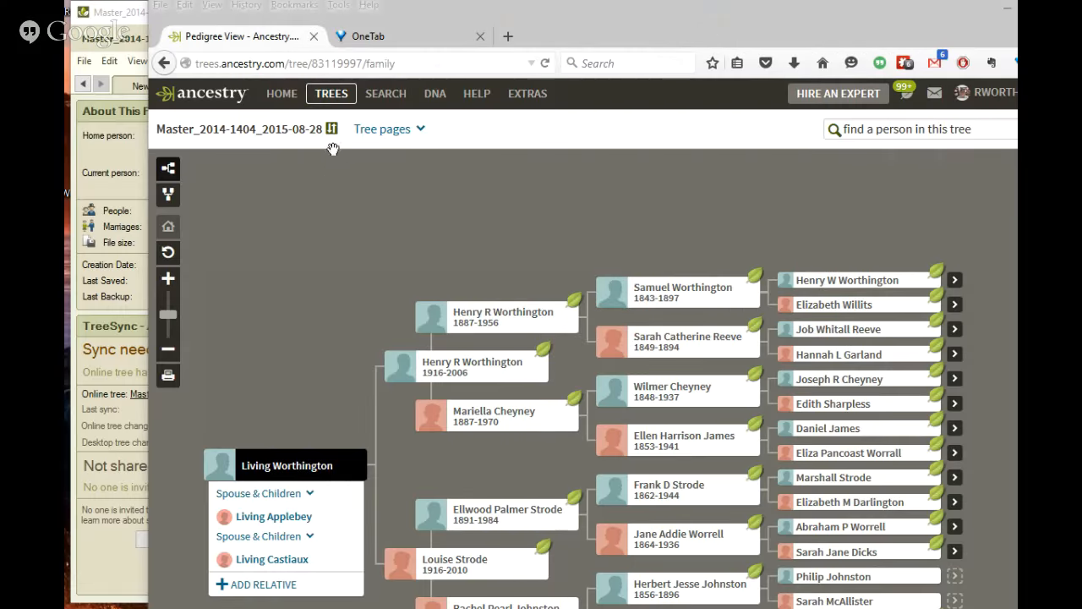
Switch to DNA and review the ethnicity estimate and DNA matches summary.
click(433, 96)
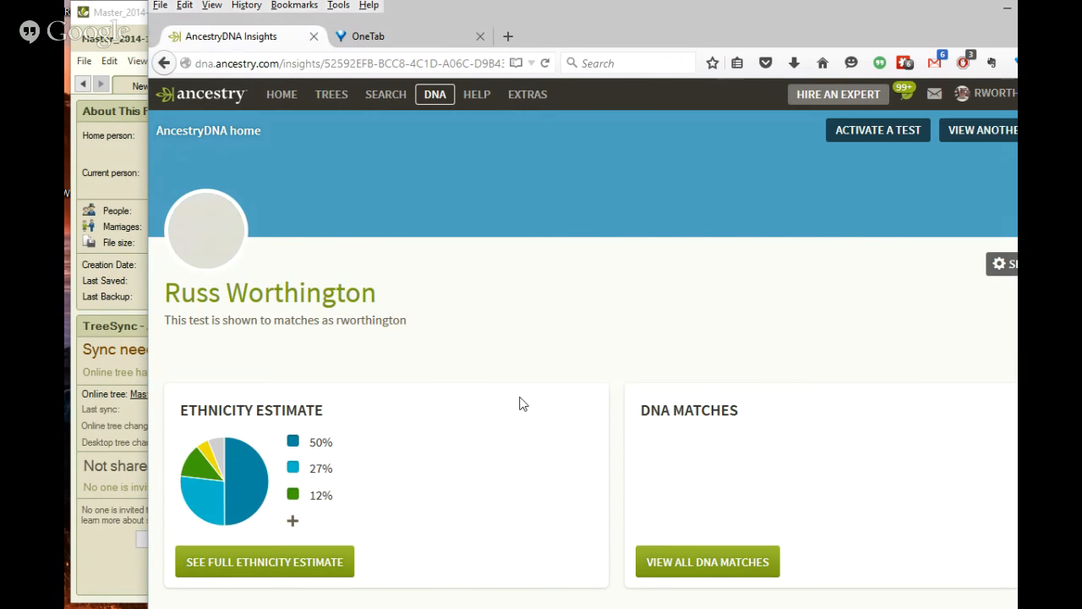
scroll(535, 389, down, 1)
scroll(534, 395, down, 1)
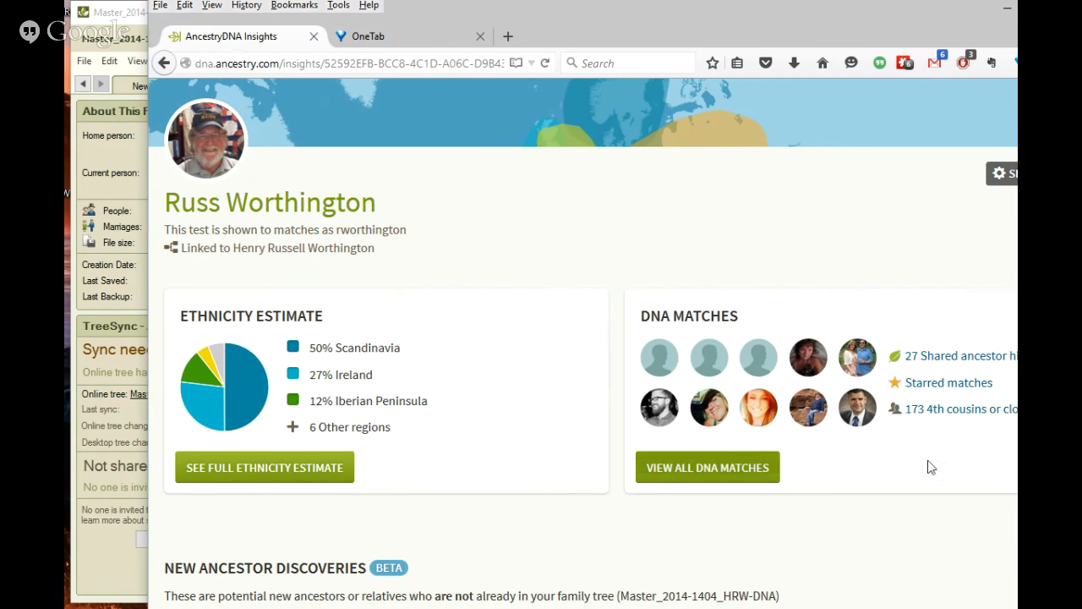
scroll(470, 391, up, 2)
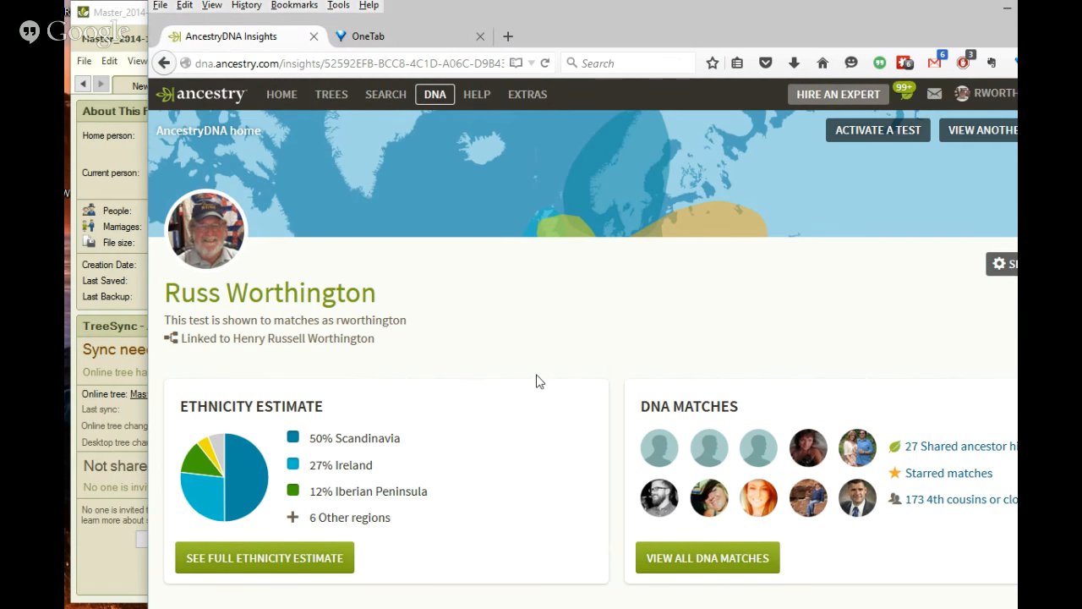